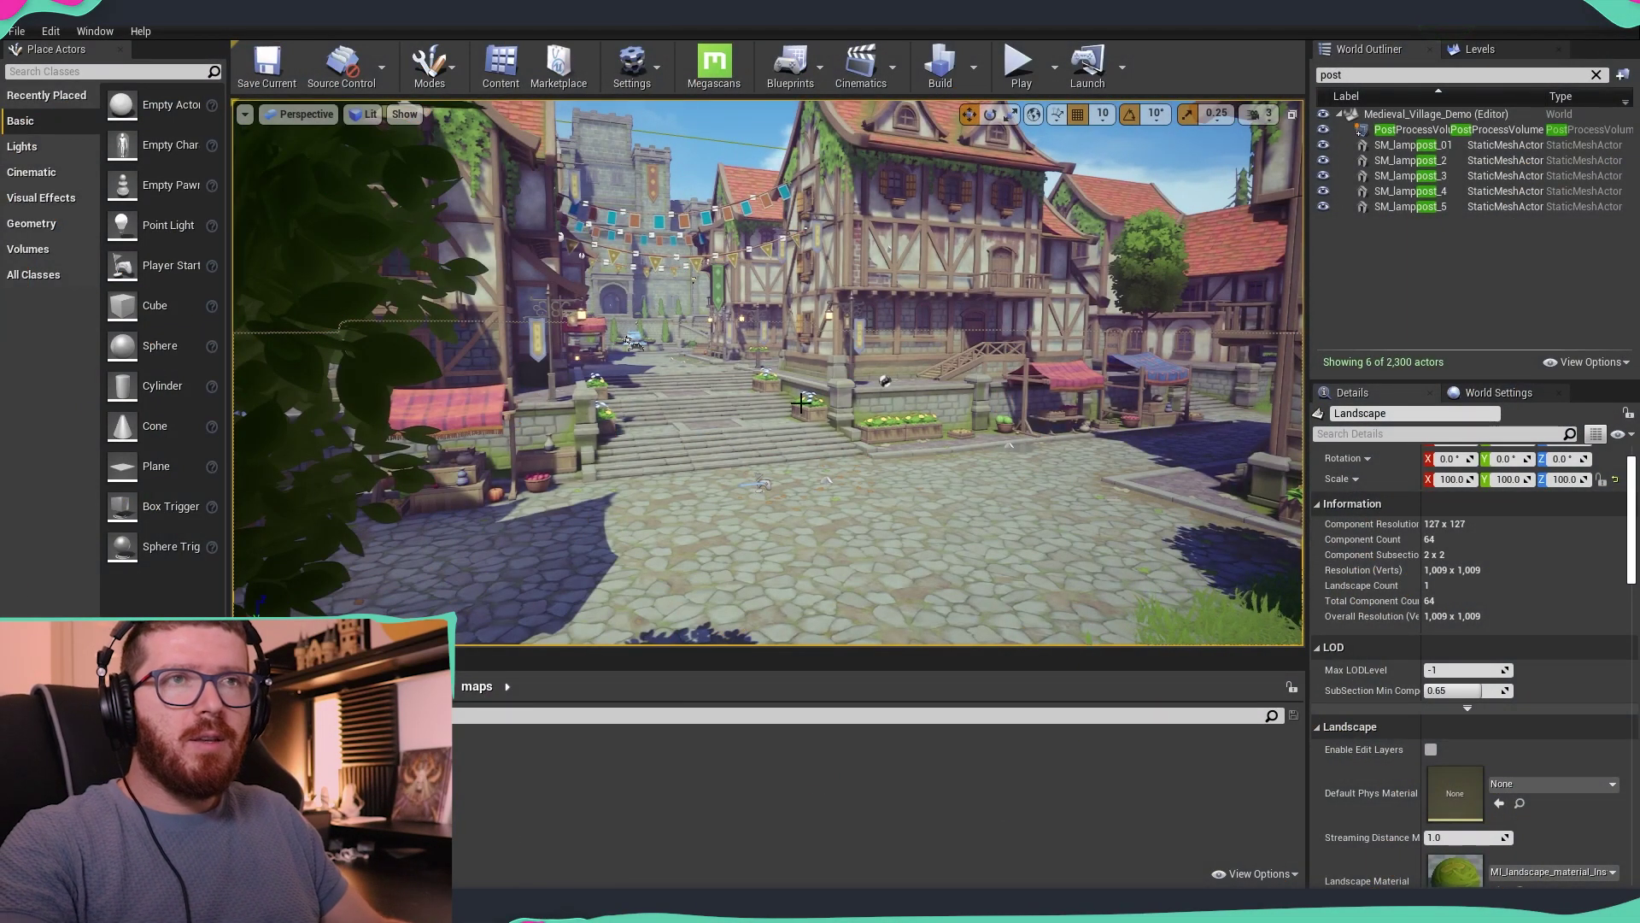
# Move the PostProcessVolume onto the village stairs.
pyautogui.press('Escape')
pyautogui.press('Right')
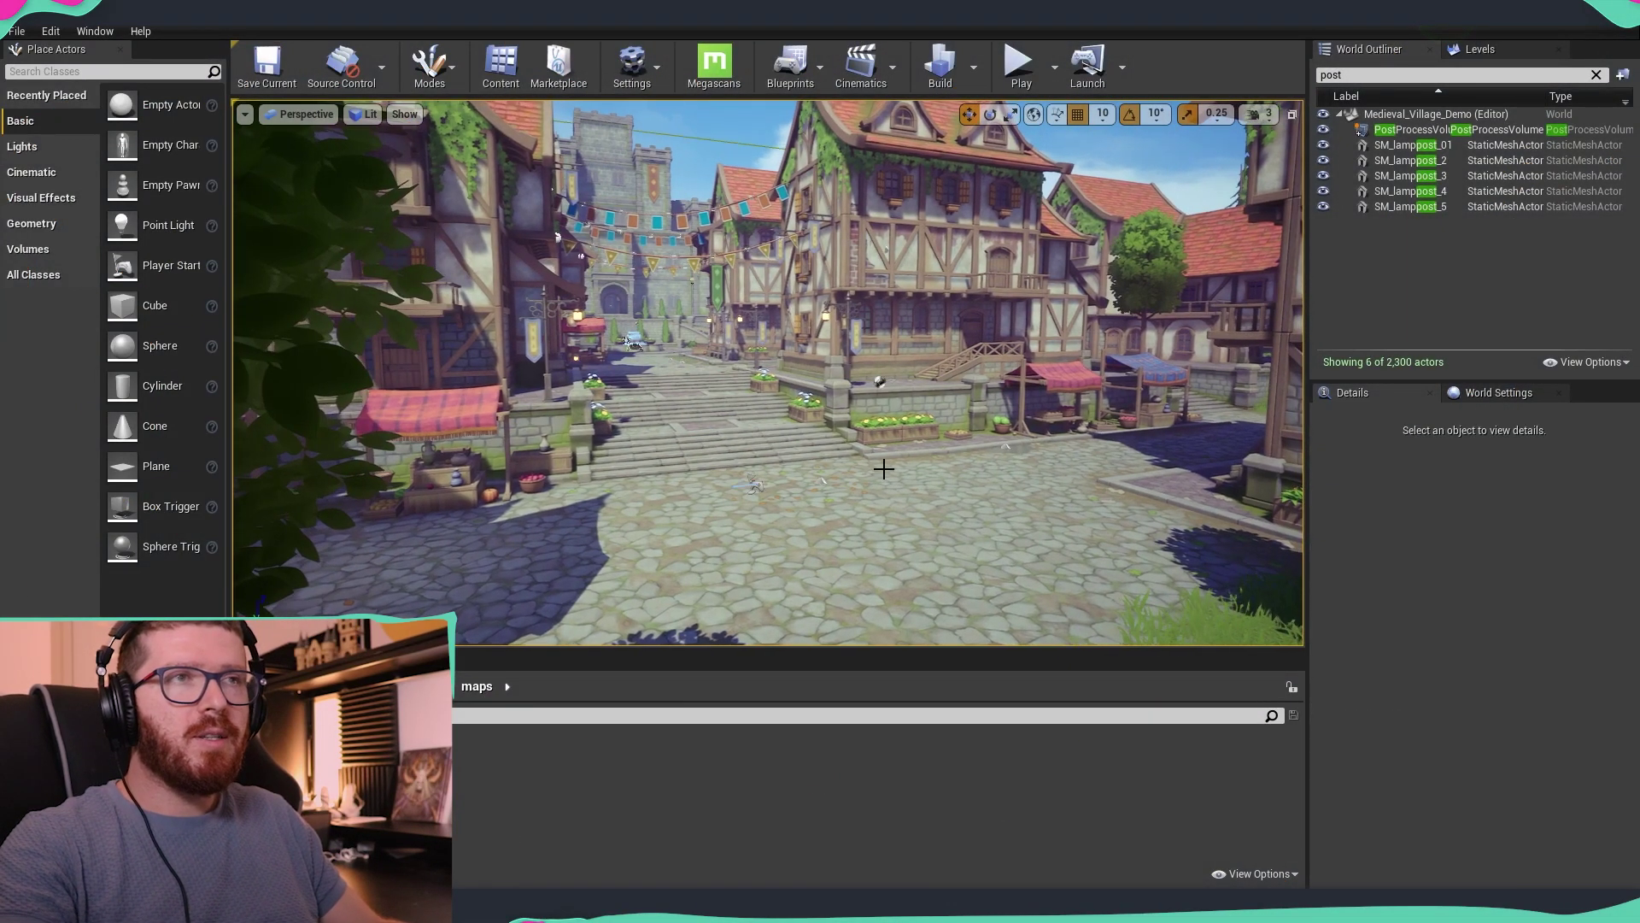
pyautogui.click(1435, 130)
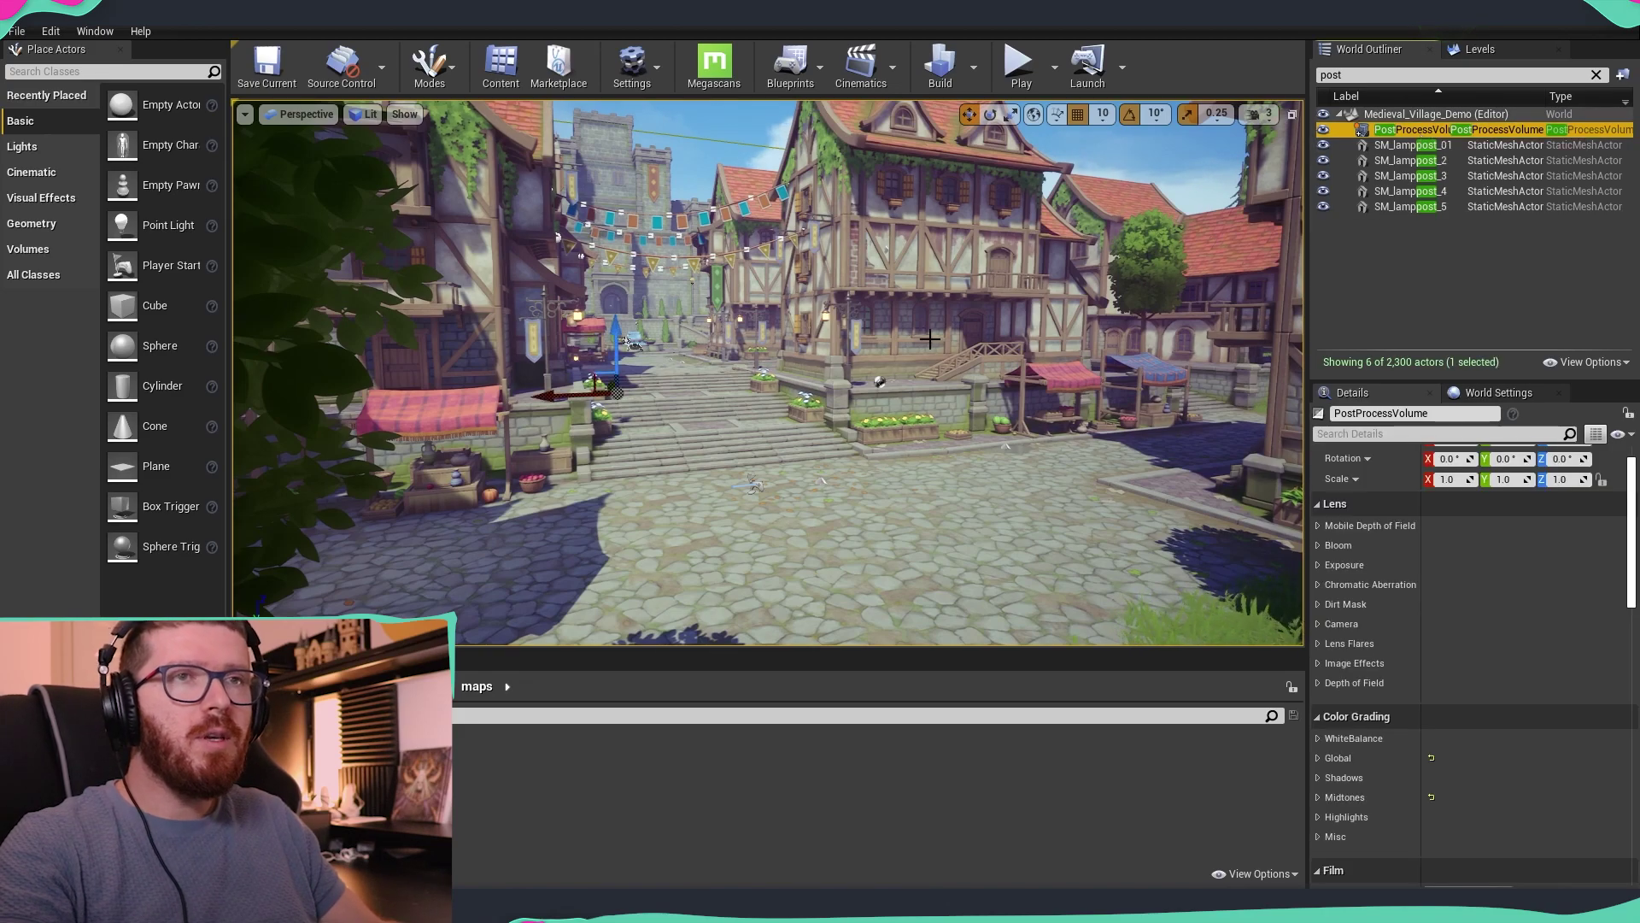
pyautogui.moveTo(607, 386); pyautogui.dragTo(707, 429)
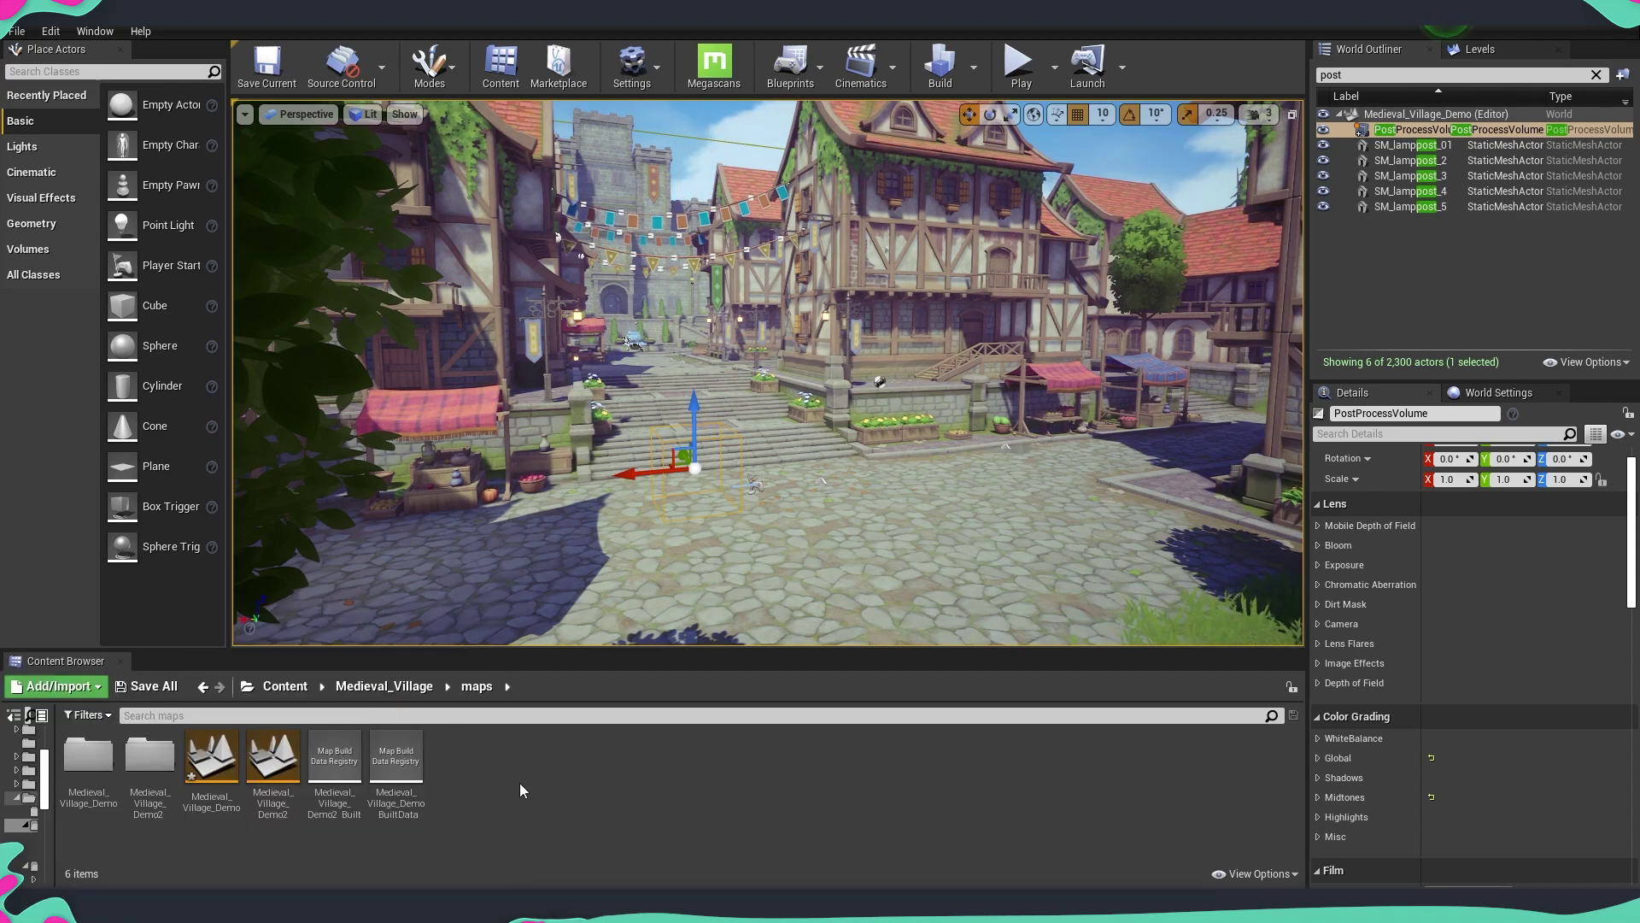
# Create a new material named MM_Fog in the Content Browser and open it.
pyautogui.rightClick(603, 774)
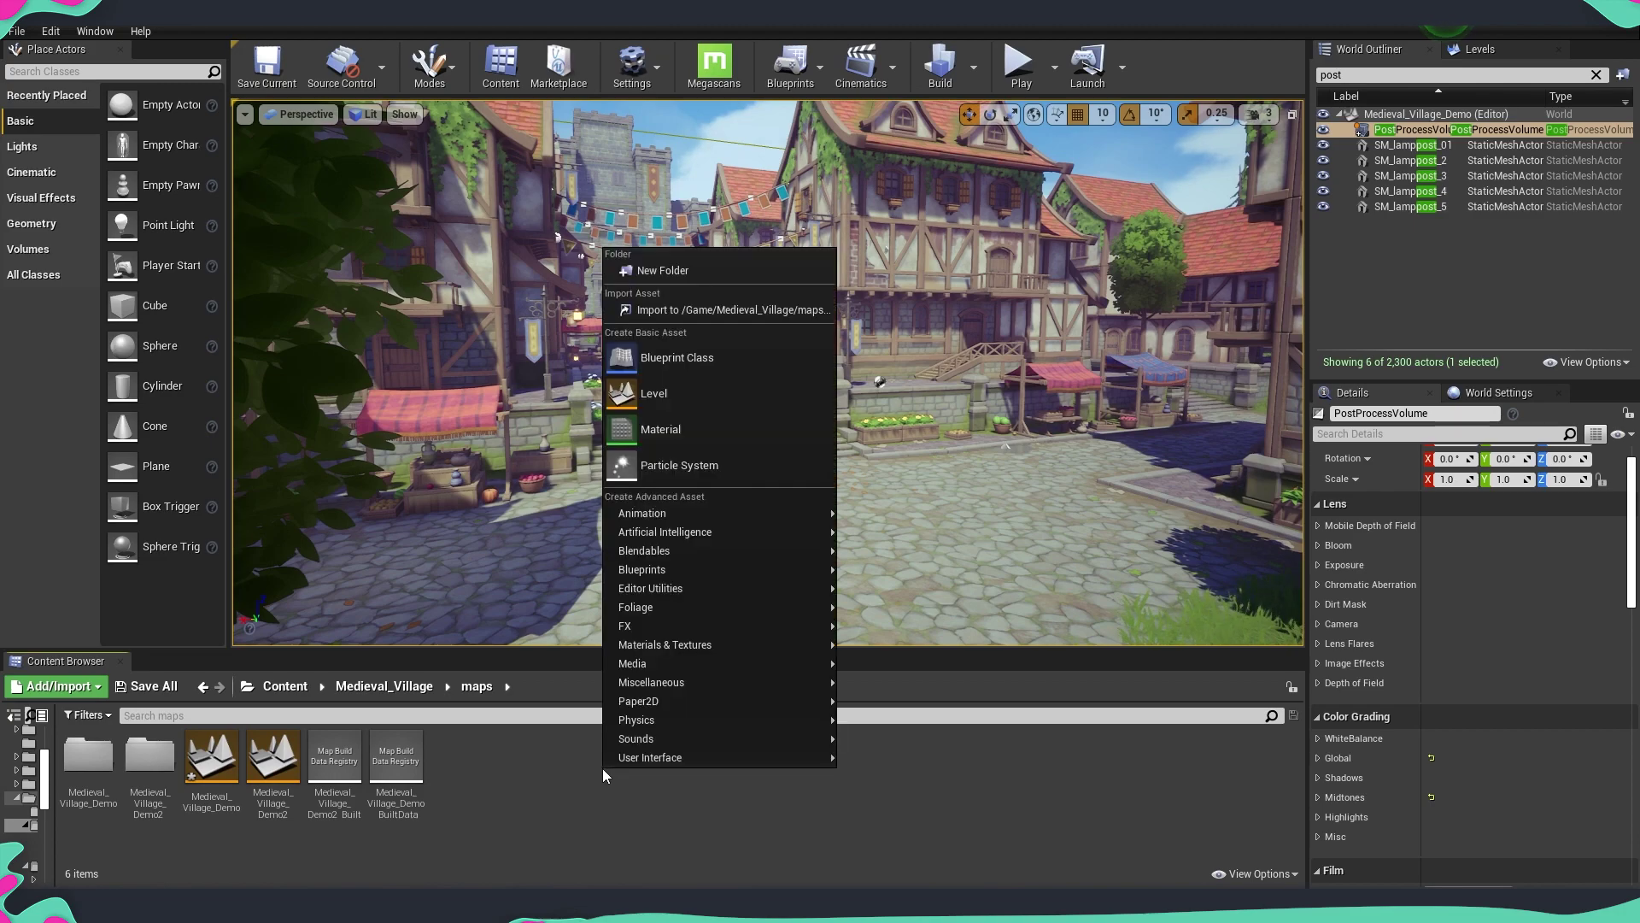
pyautogui.click(683, 430)
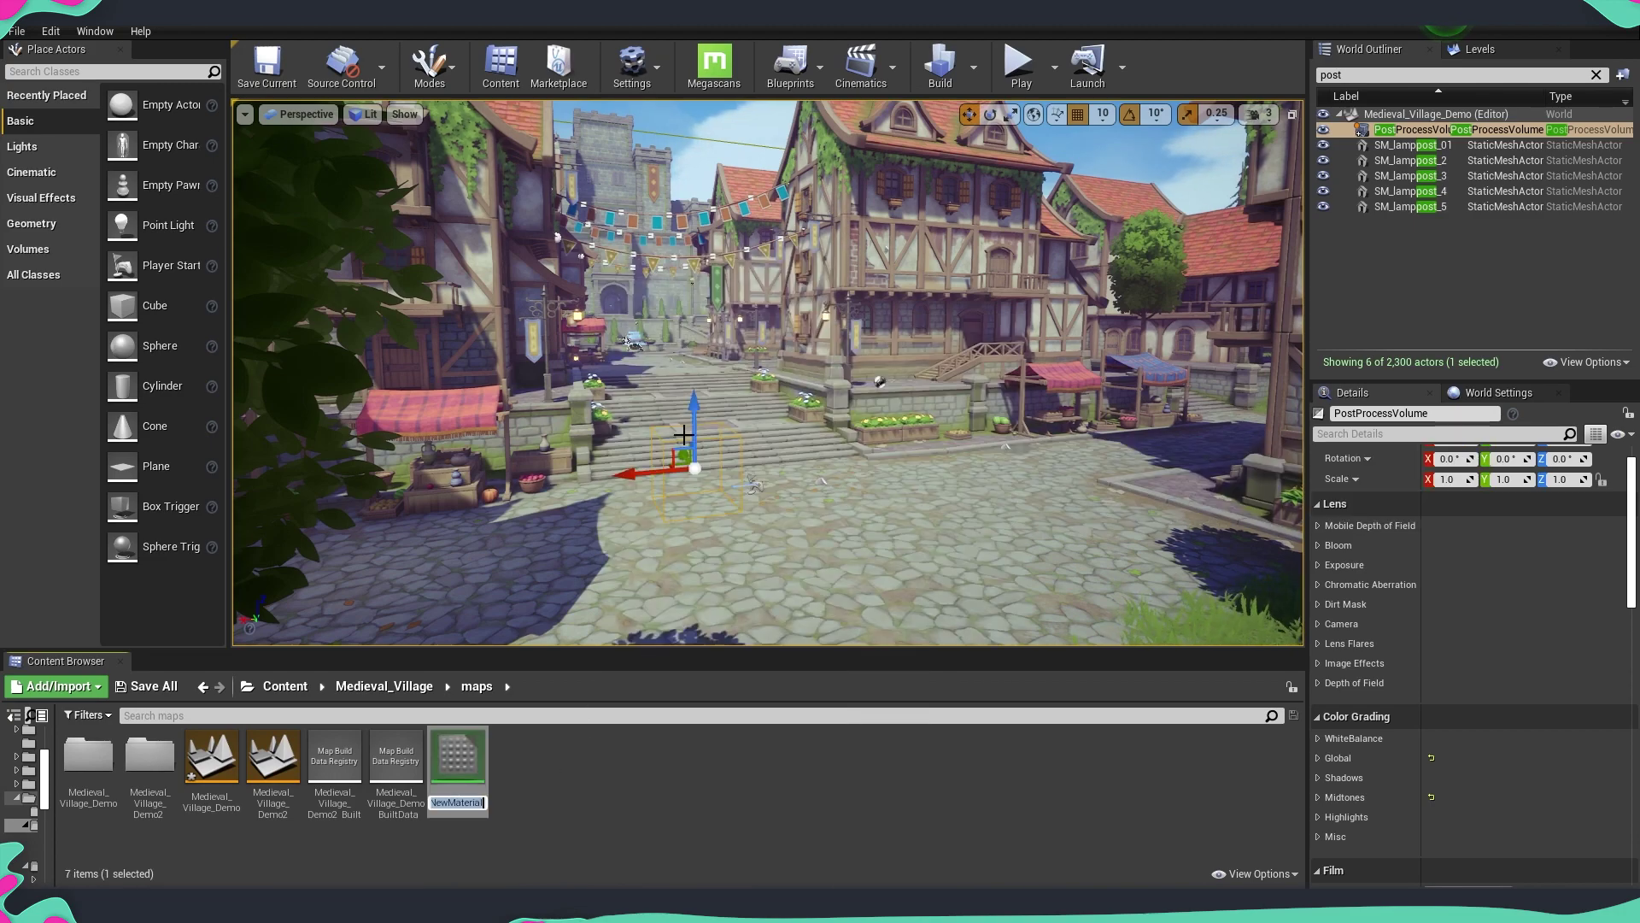
pyautogui.write('MM_Fog')
pyautogui.press('Return')
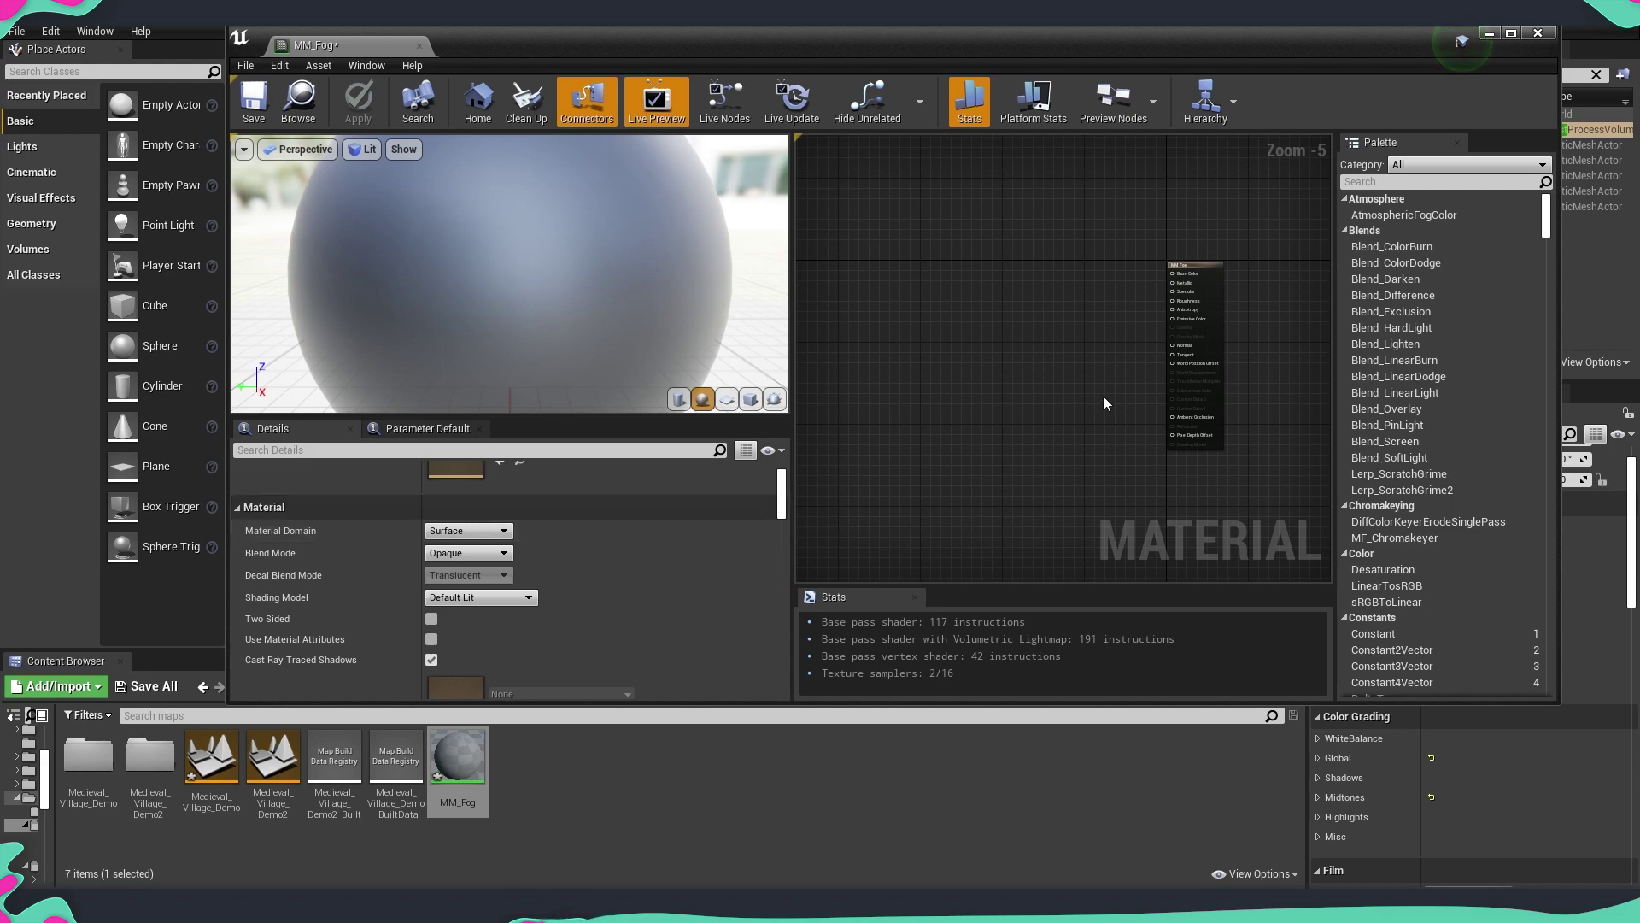
# Switch MM_Fog's Material Domain from Surface to Post Process.
pyautogui.scroll(1, 1113, 395)
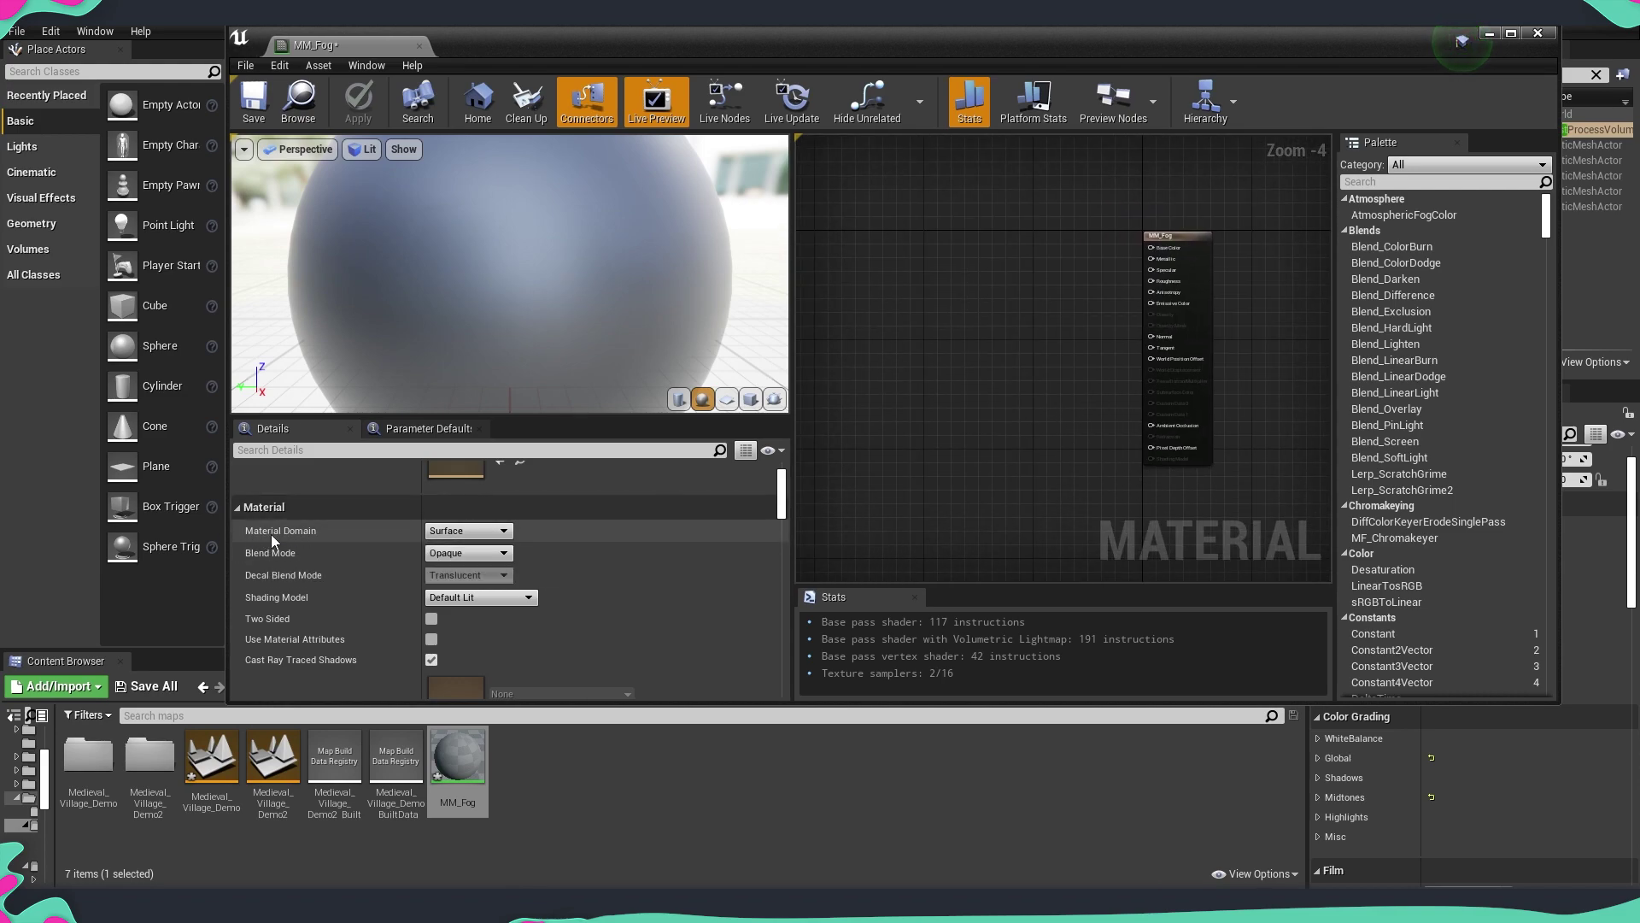
pyautogui.click(483, 538)
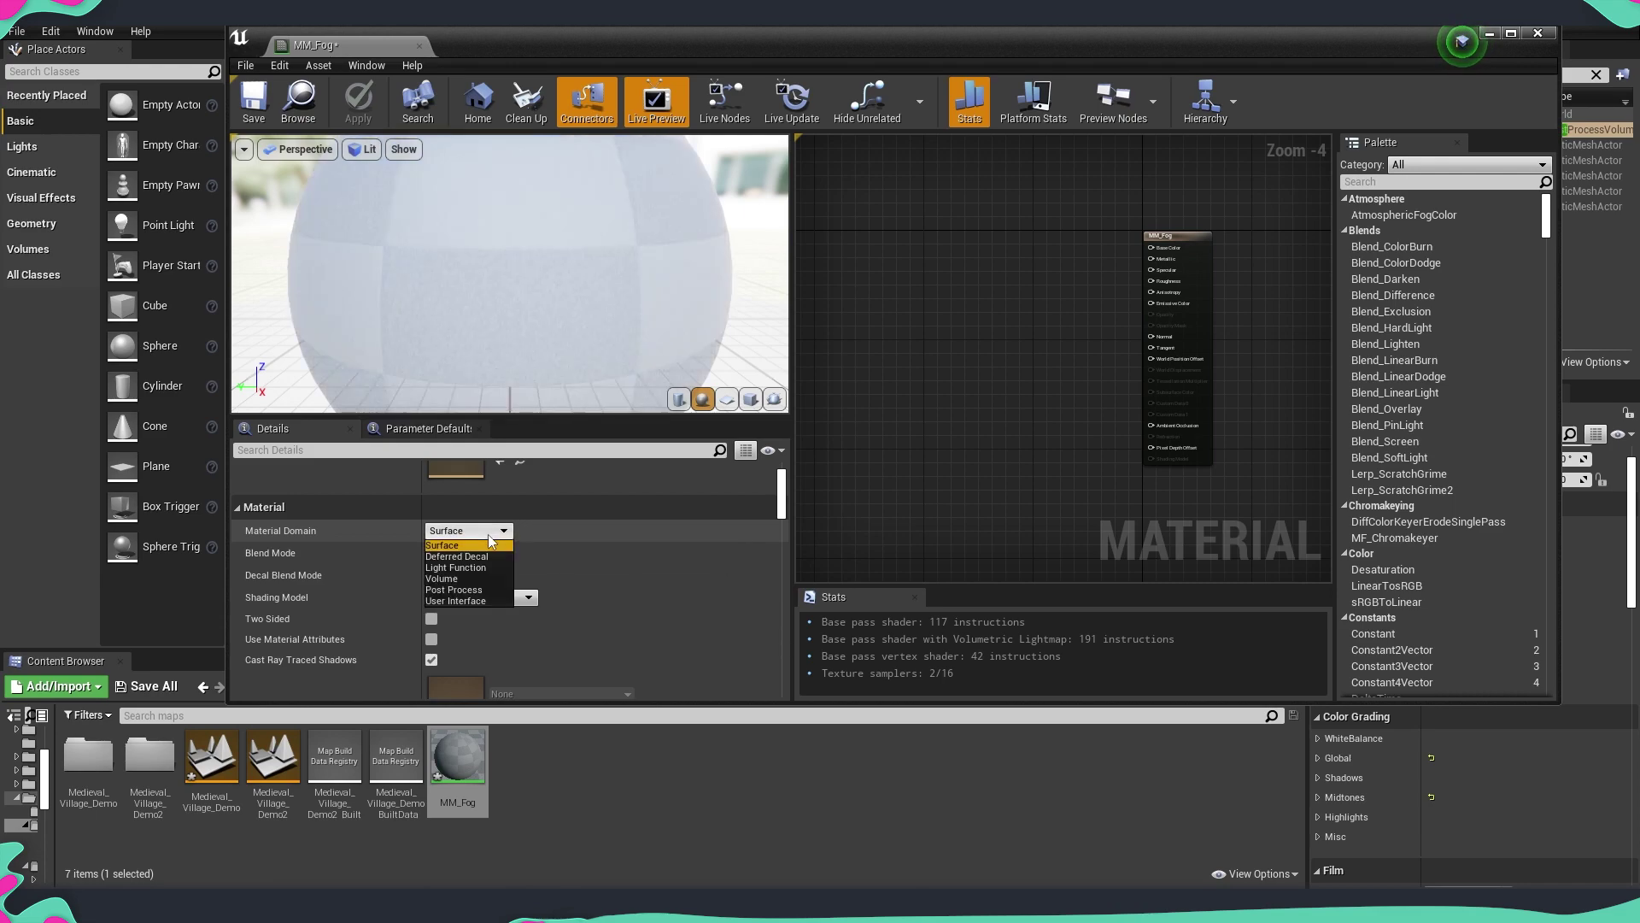
pyautogui.click(466, 591)
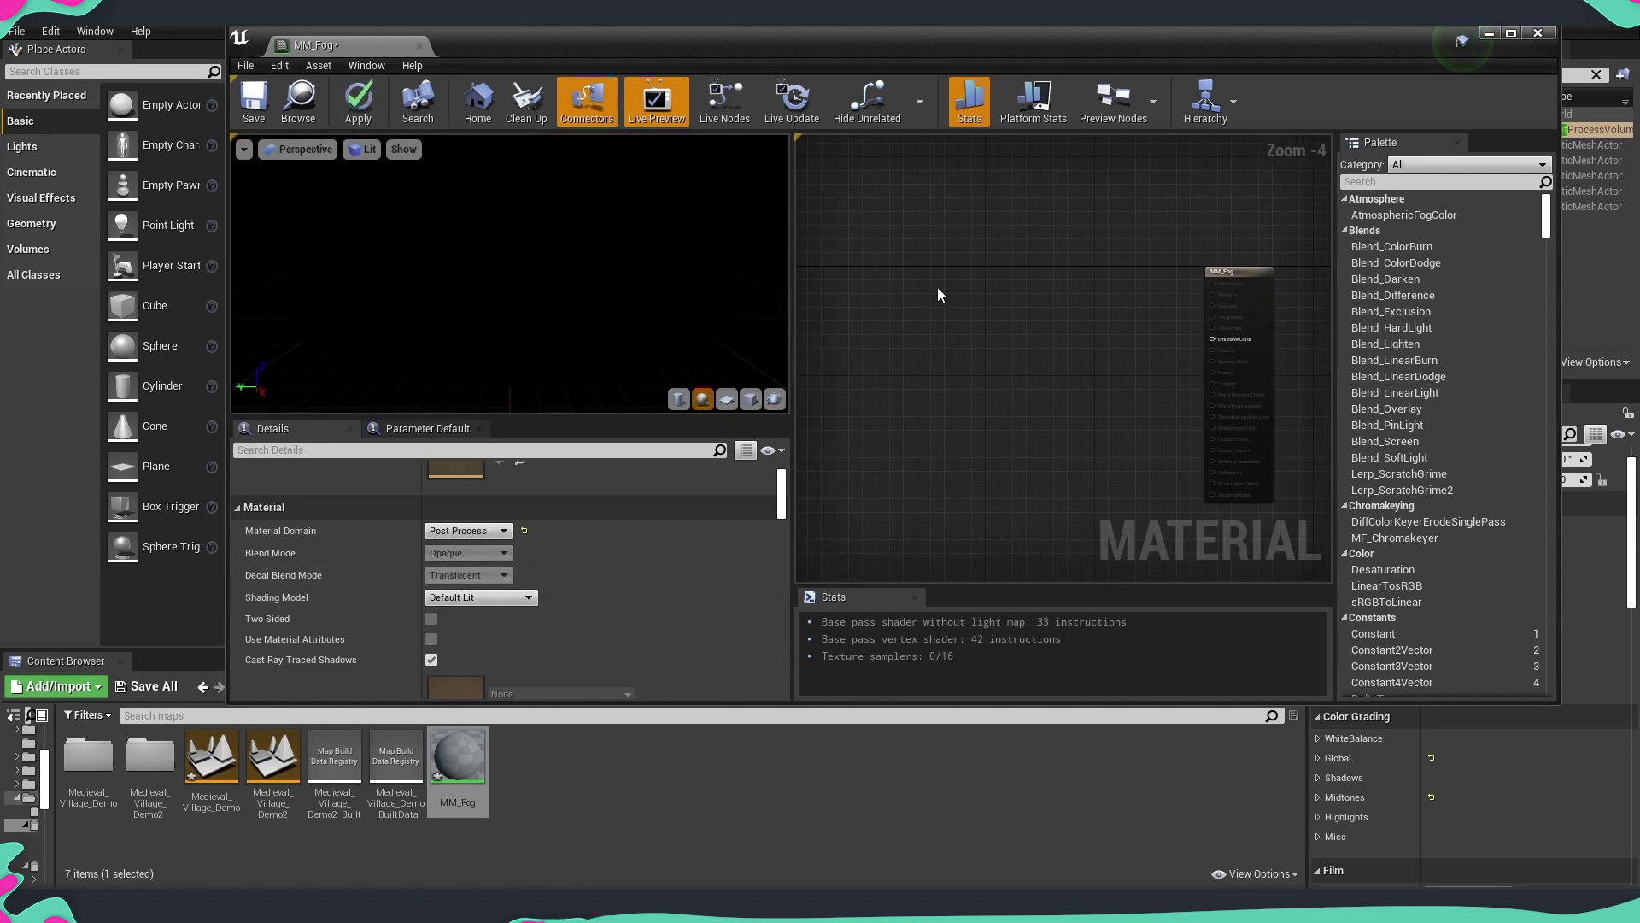
# Add a SceneTexture node whose Scene Texture Id is PostProcessInput0.
pyautogui.rightClick(948, 262)
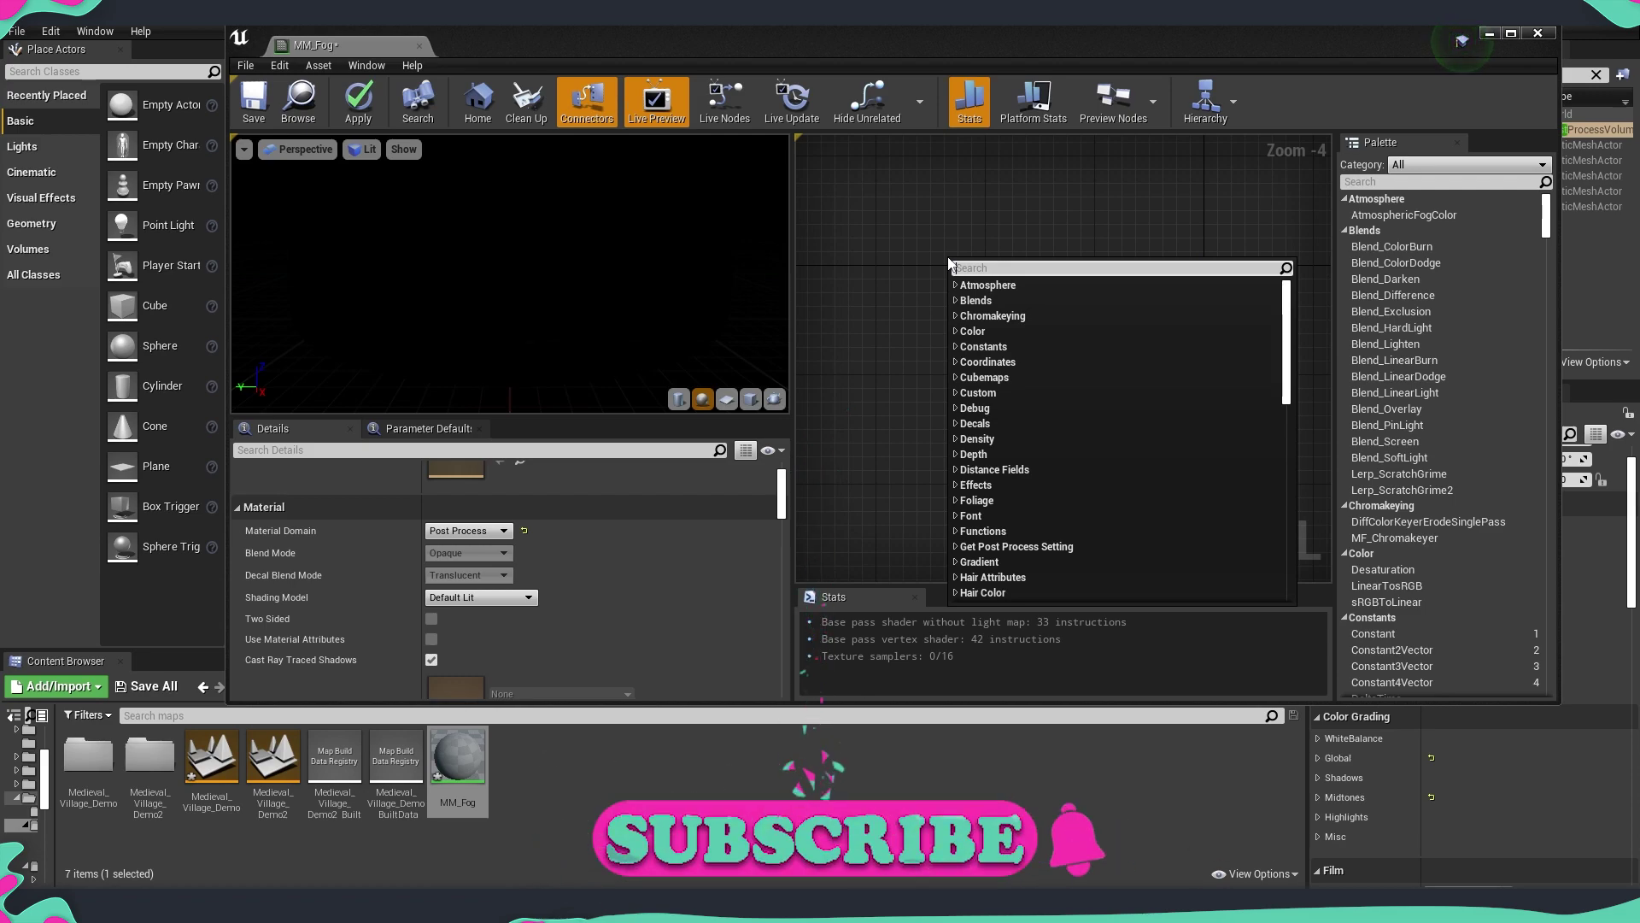
pyautogui.write('c')
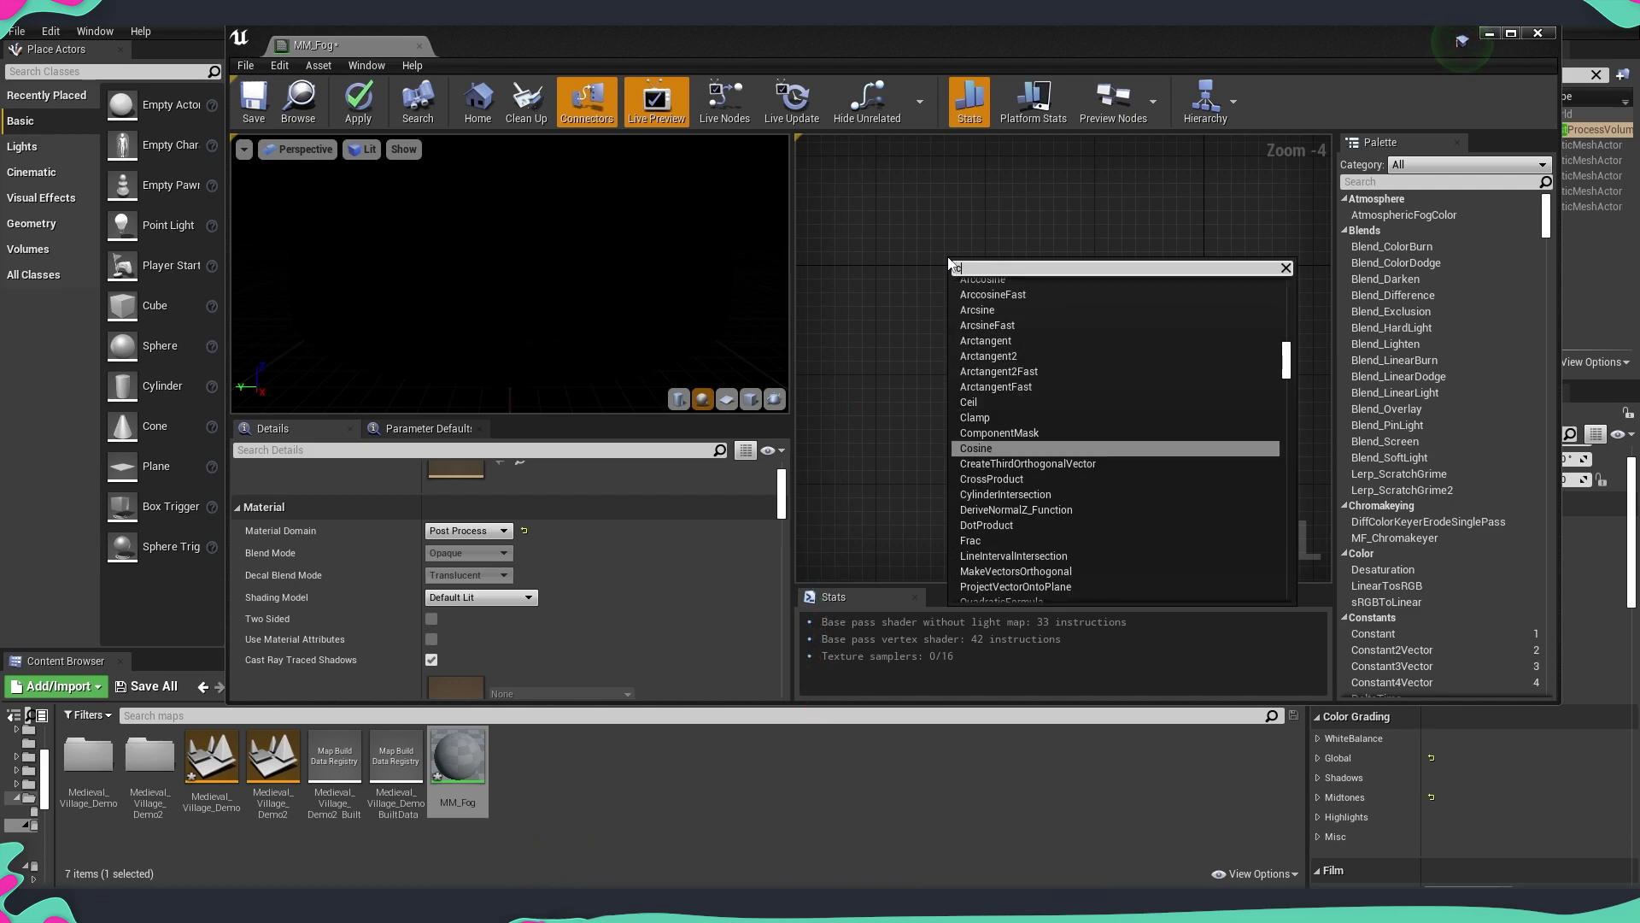
pyautogui.write('ene')
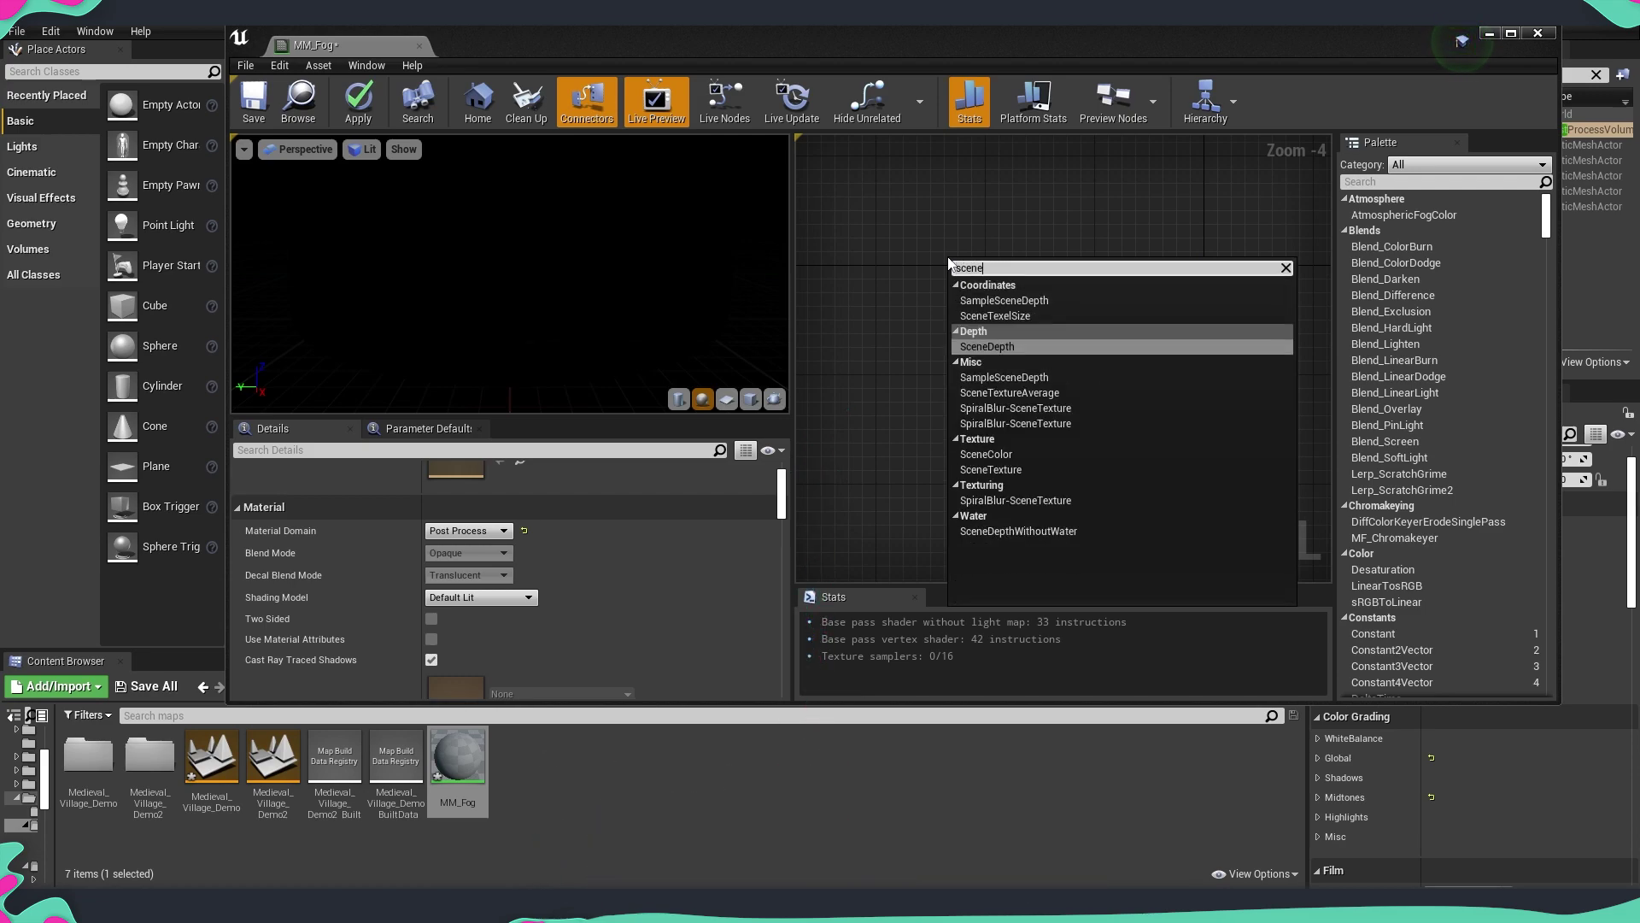
pyautogui.write('te')
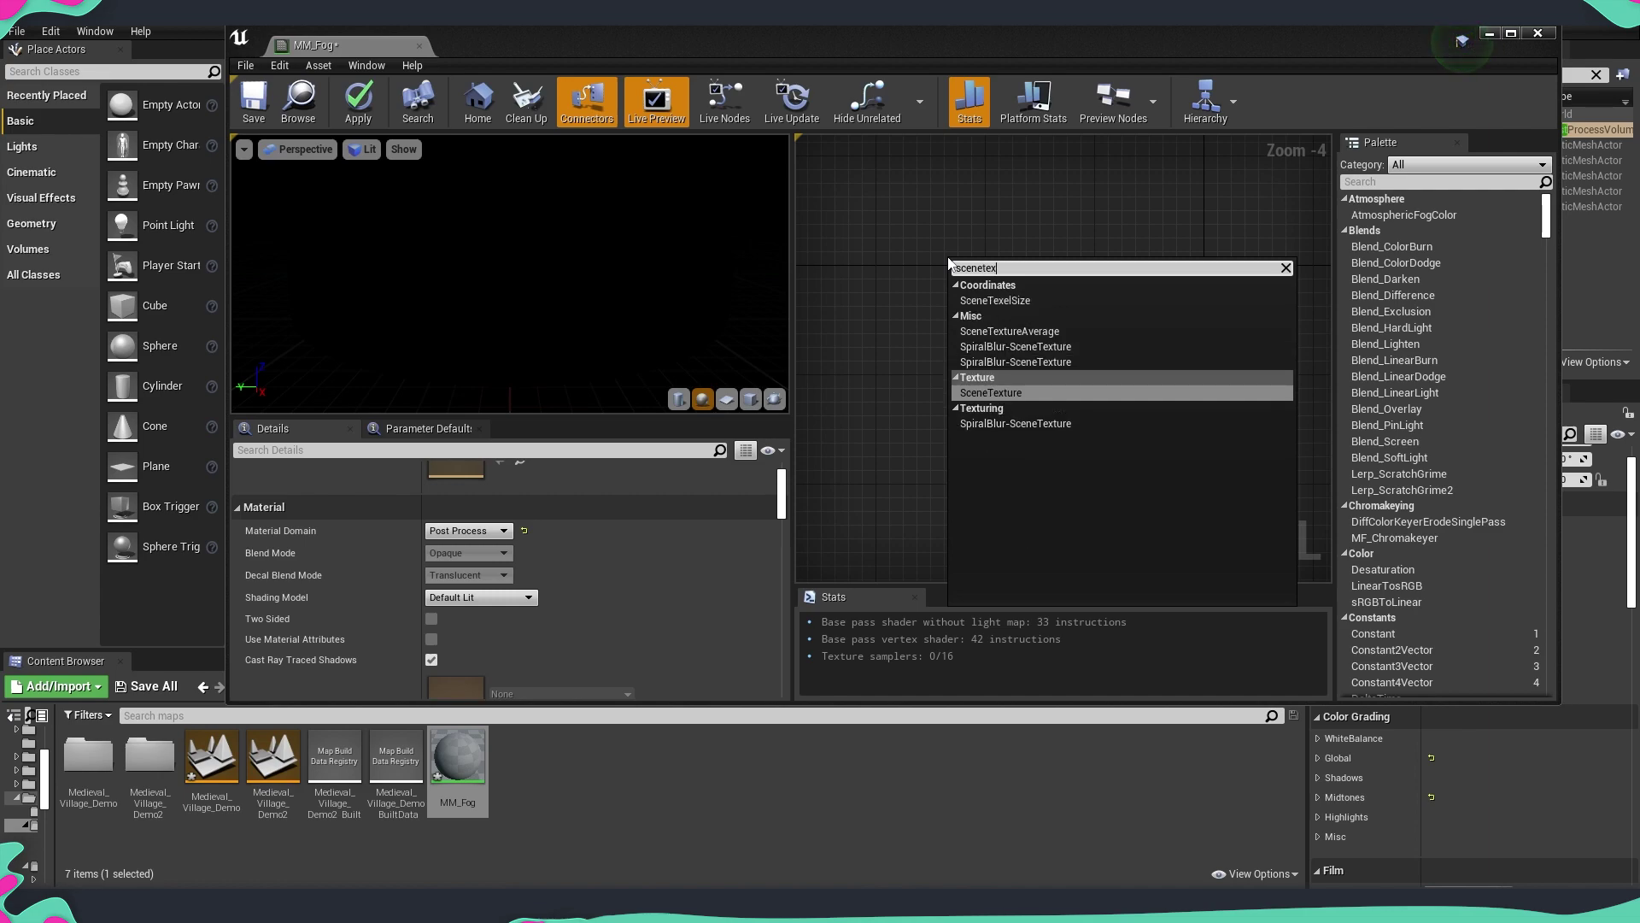
pyautogui.write('x')
pyautogui.press('Return')
pyautogui.scroll(3, 1013, 278)
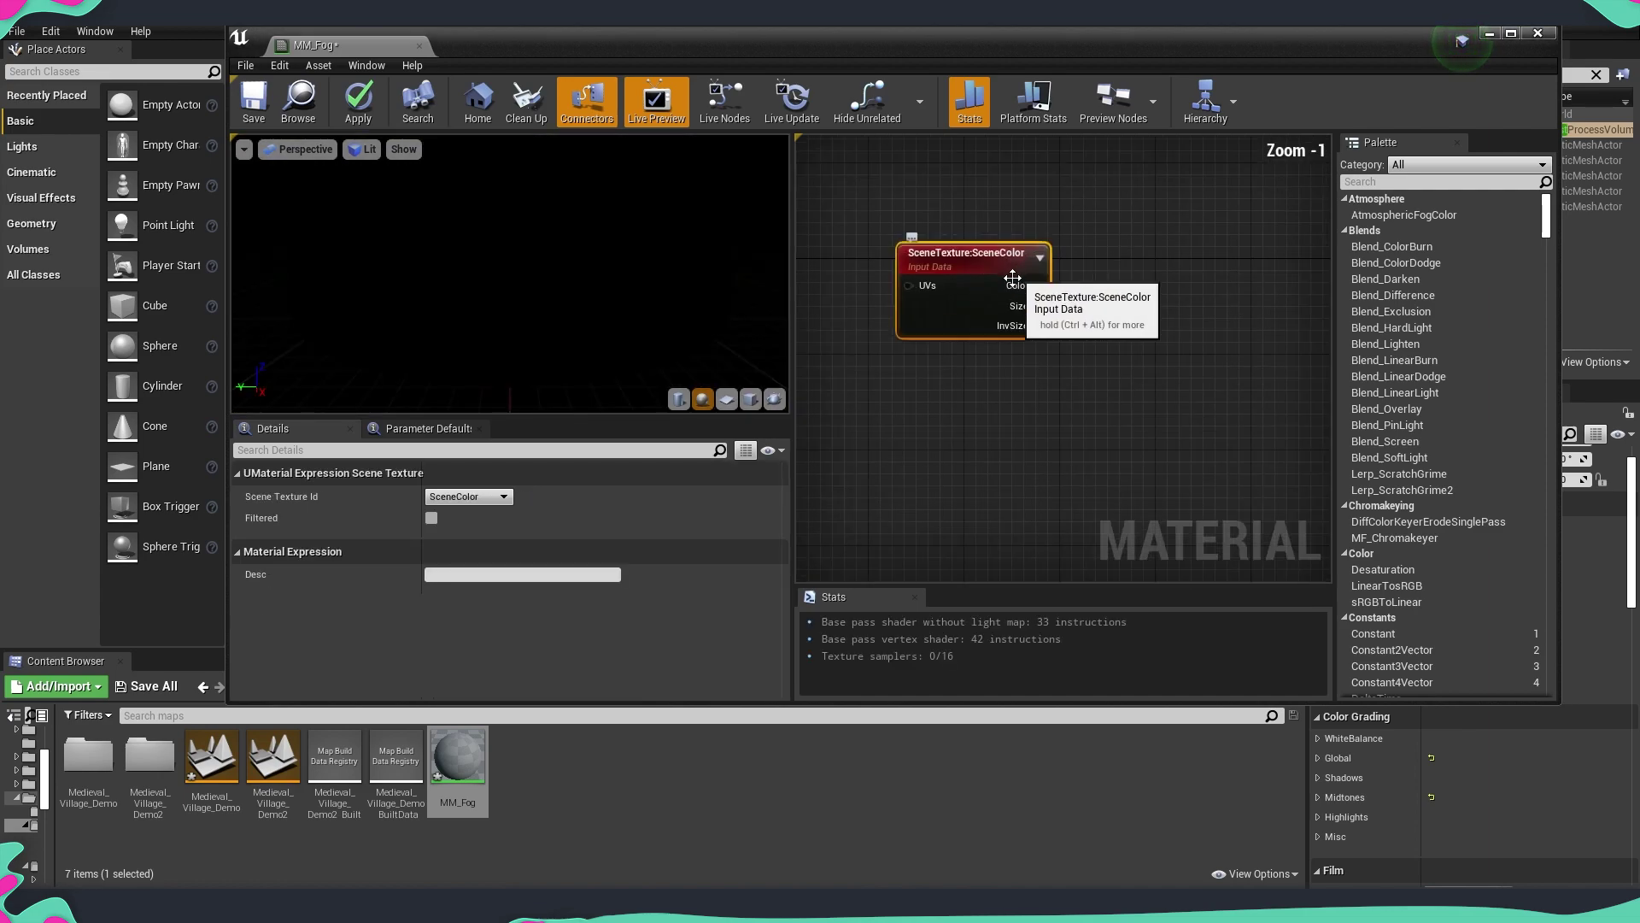
pyautogui.click(494, 496)
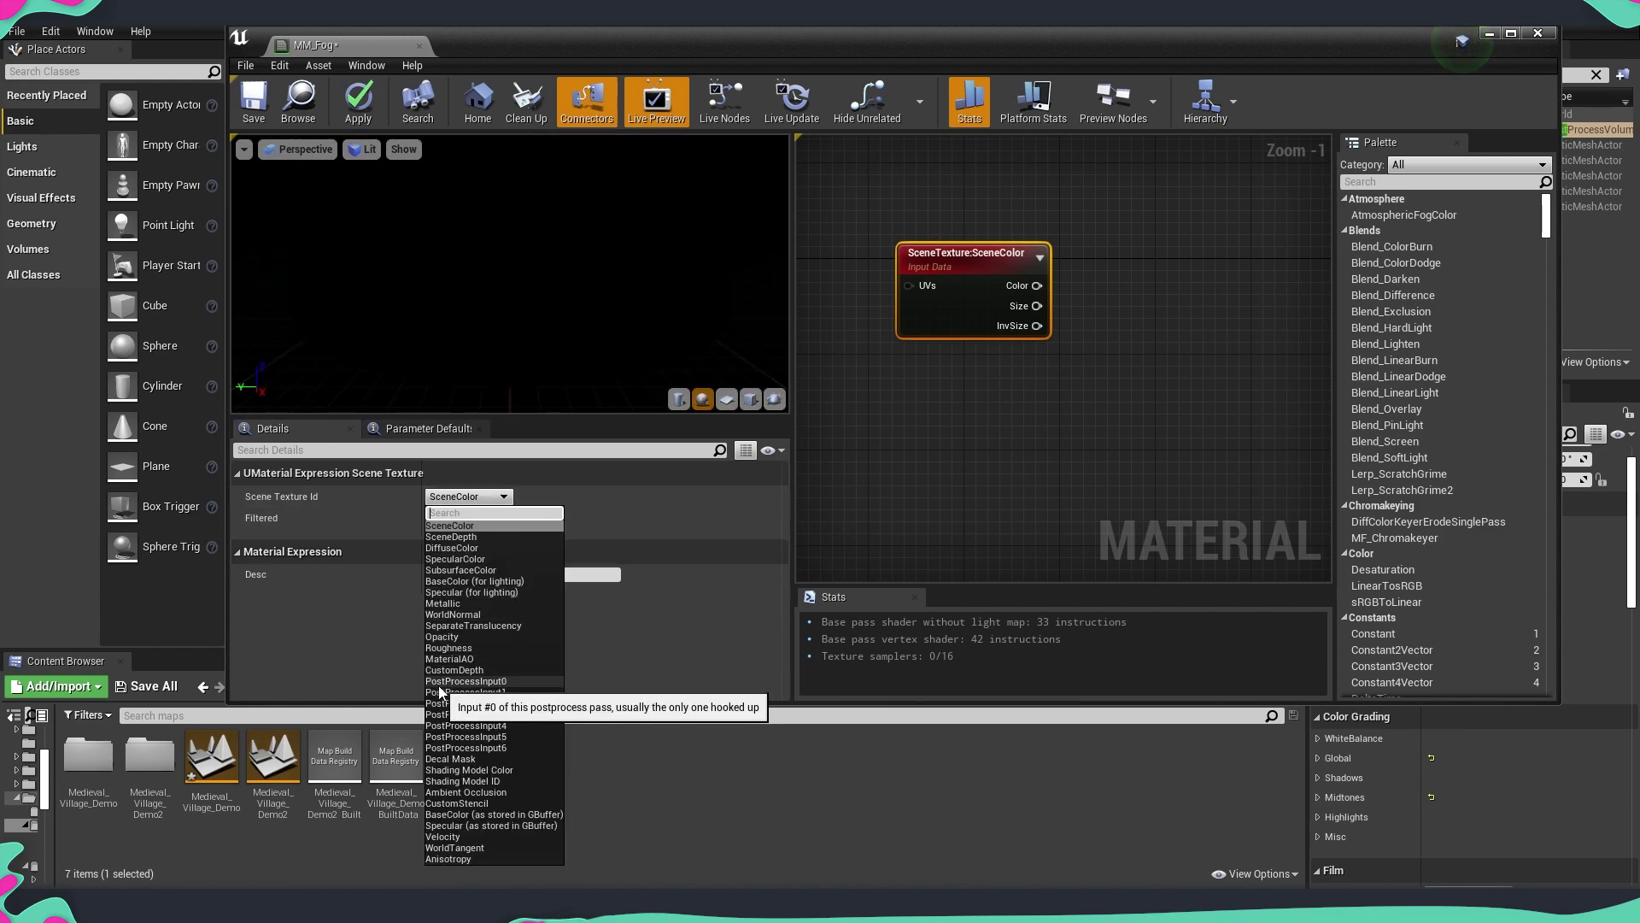
pyautogui.click(461, 682)
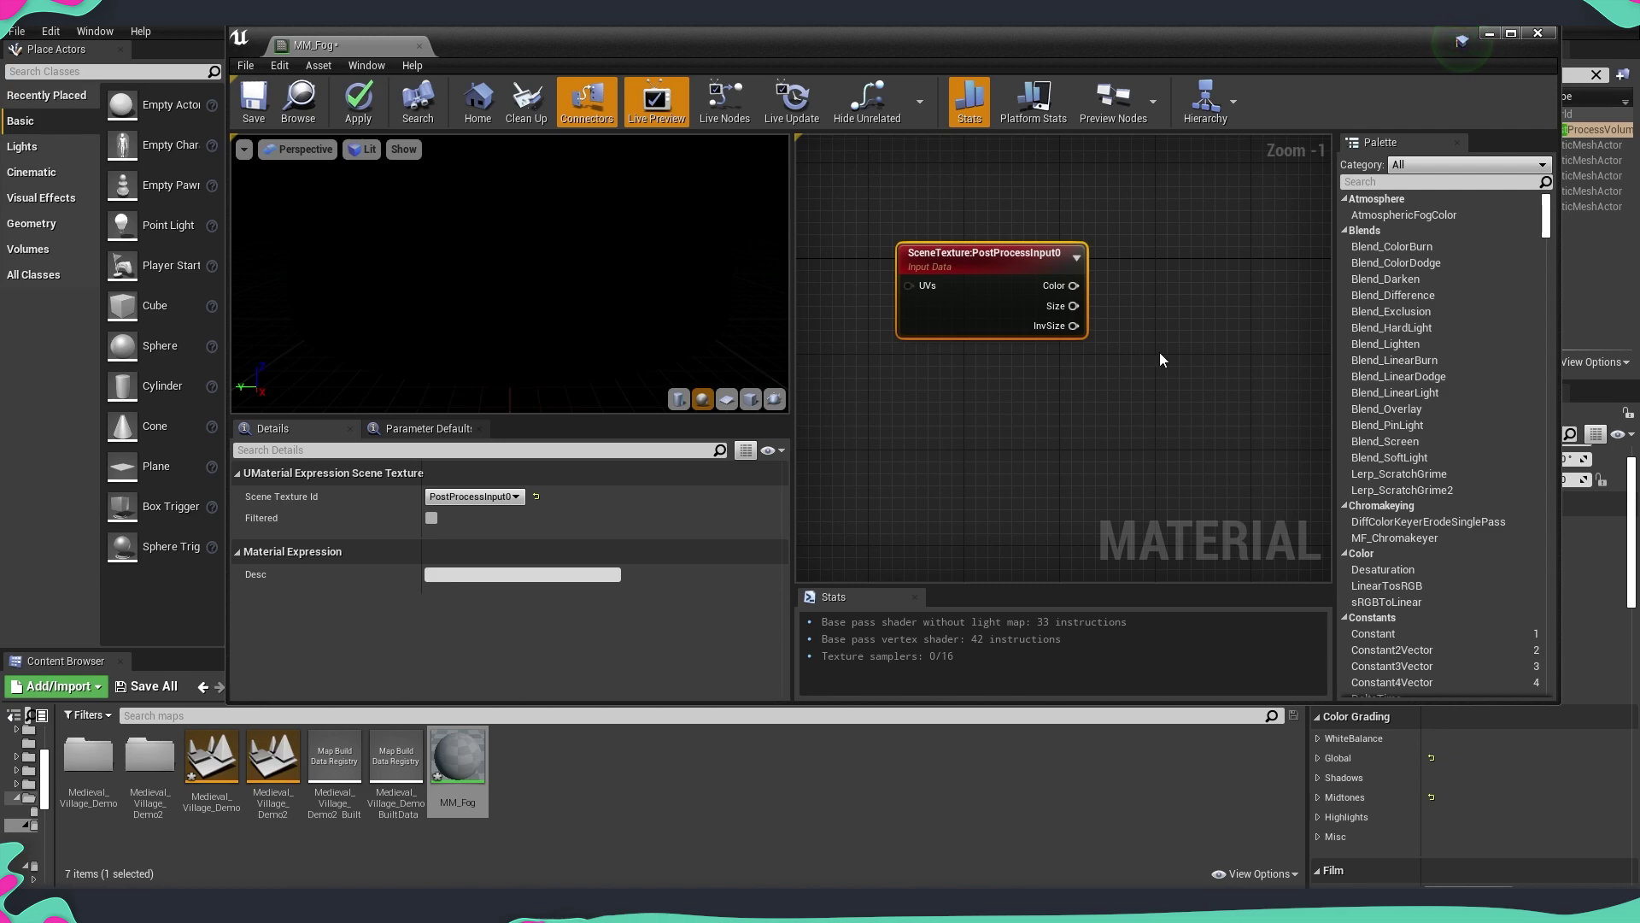
# Place a Lerp node with the SceneTexture Color feeding its A input.
pyautogui.press('Home')
pyautogui.click(1061, 373)
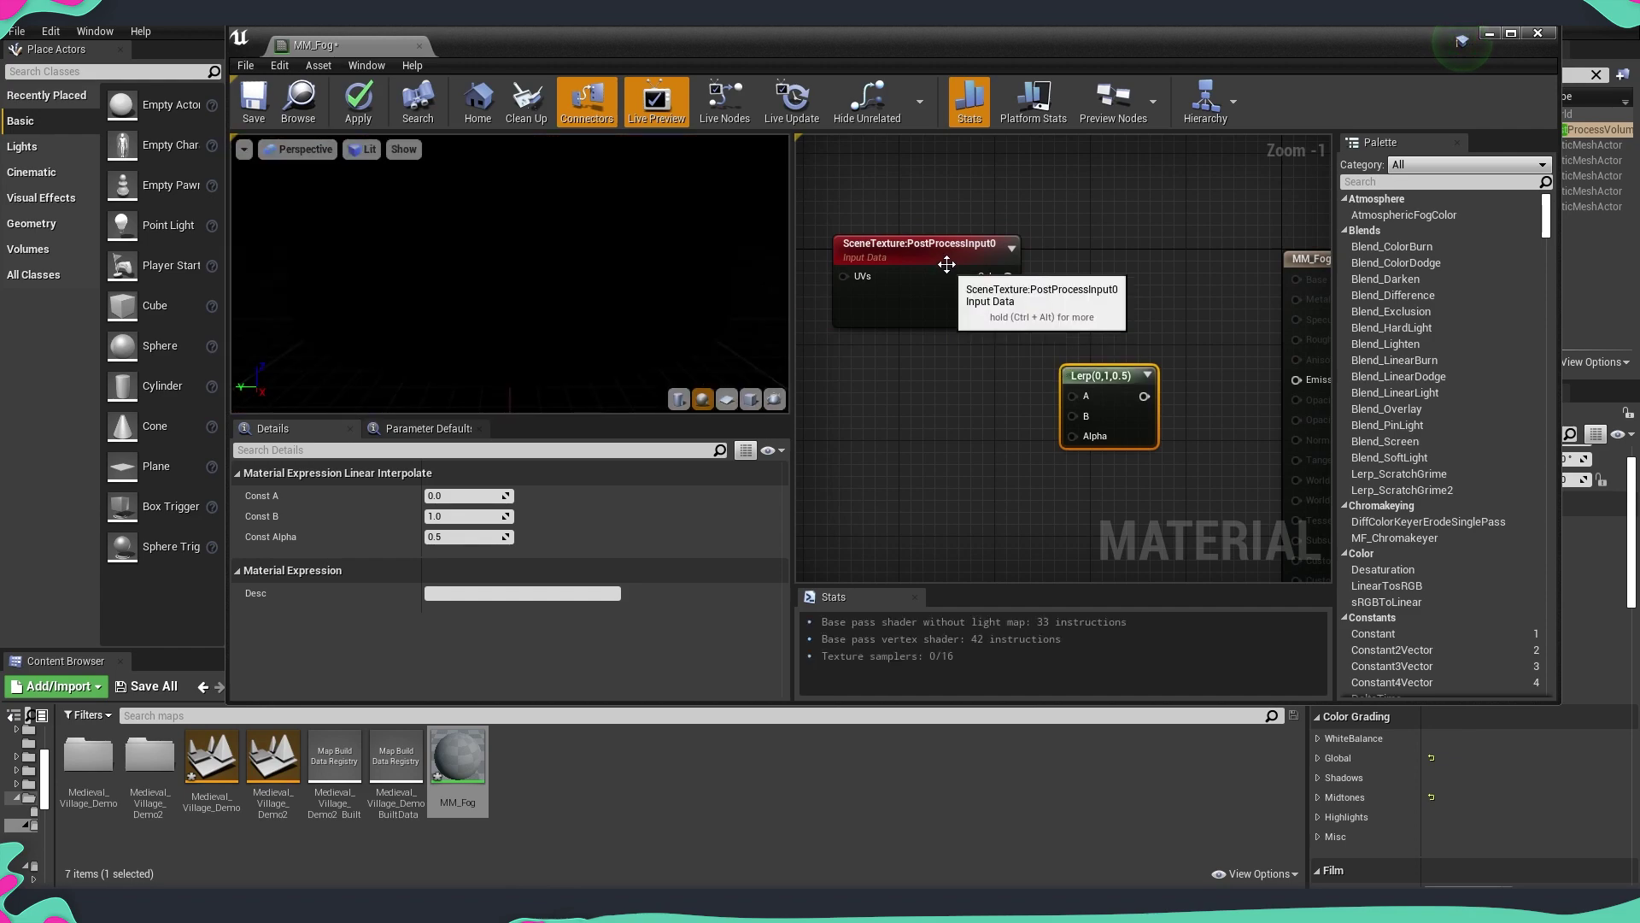
pyautogui.moveTo(948, 252); pyautogui.dragTo(1034, 379)
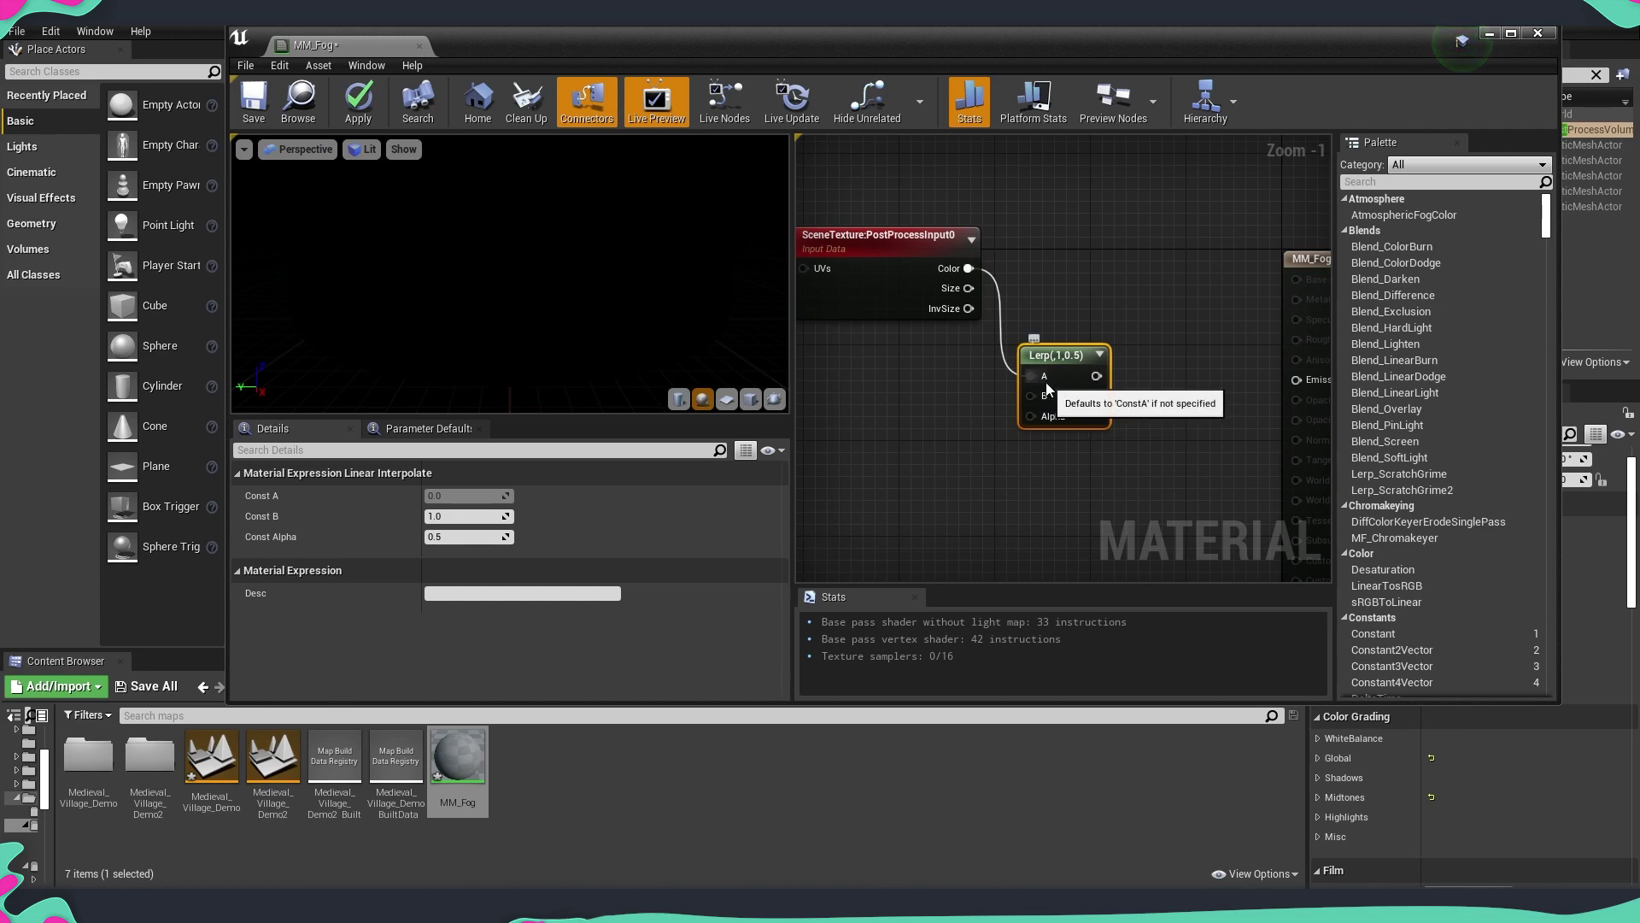
pyautogui.moveTo(947, 391); pyautogui.dragTo(1150, 381, button='right')
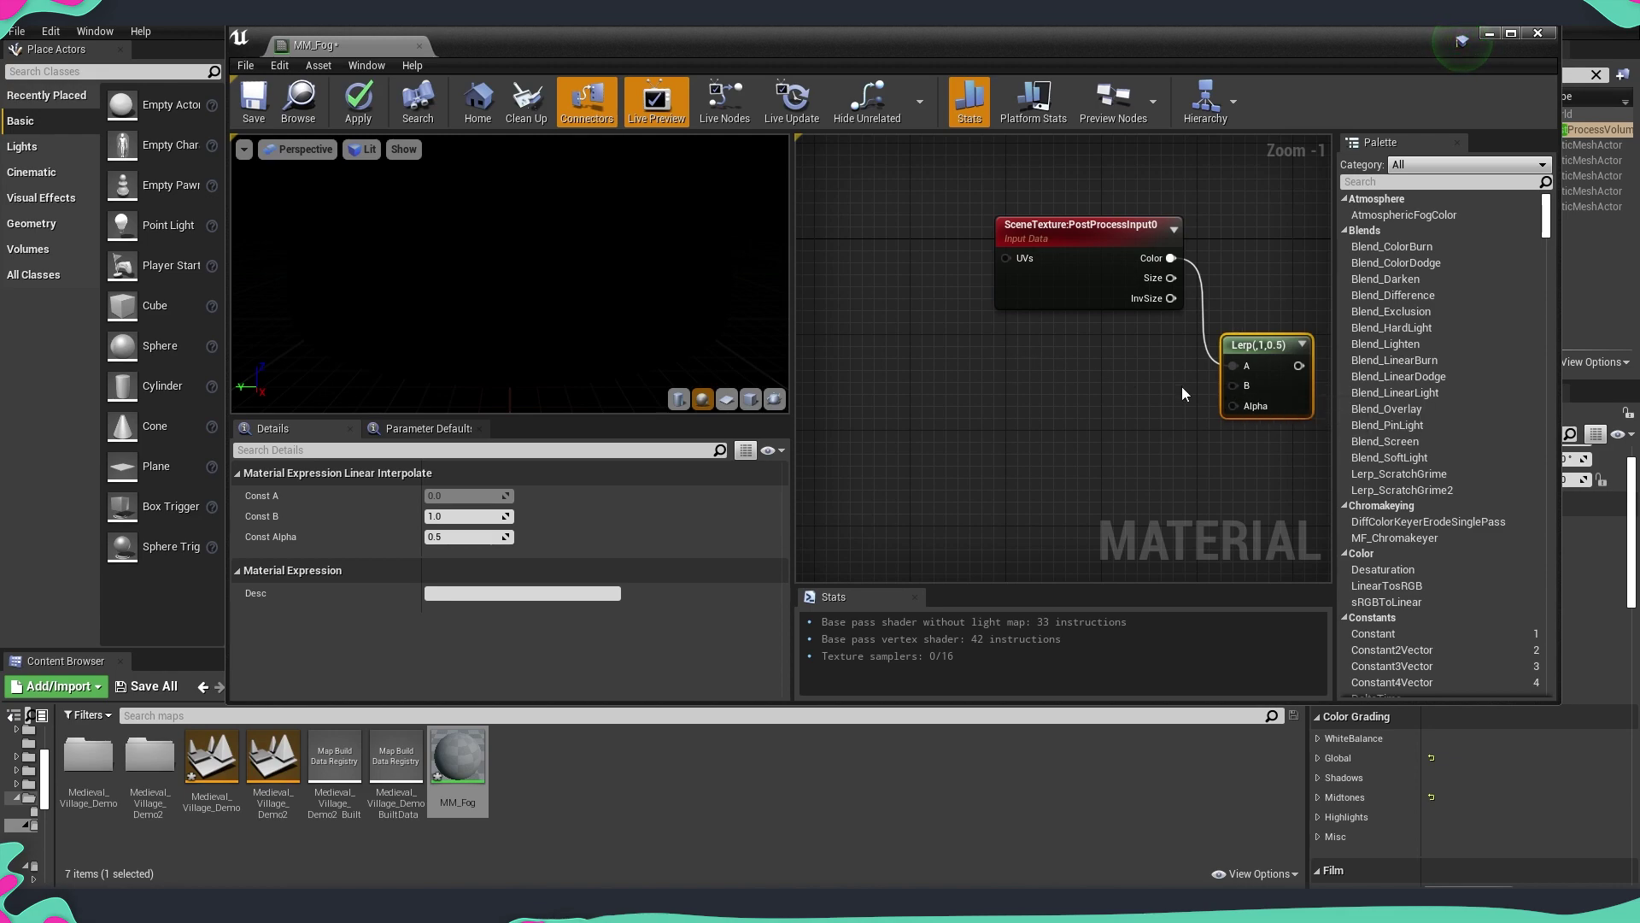
pyautogui.click(1038, 368)
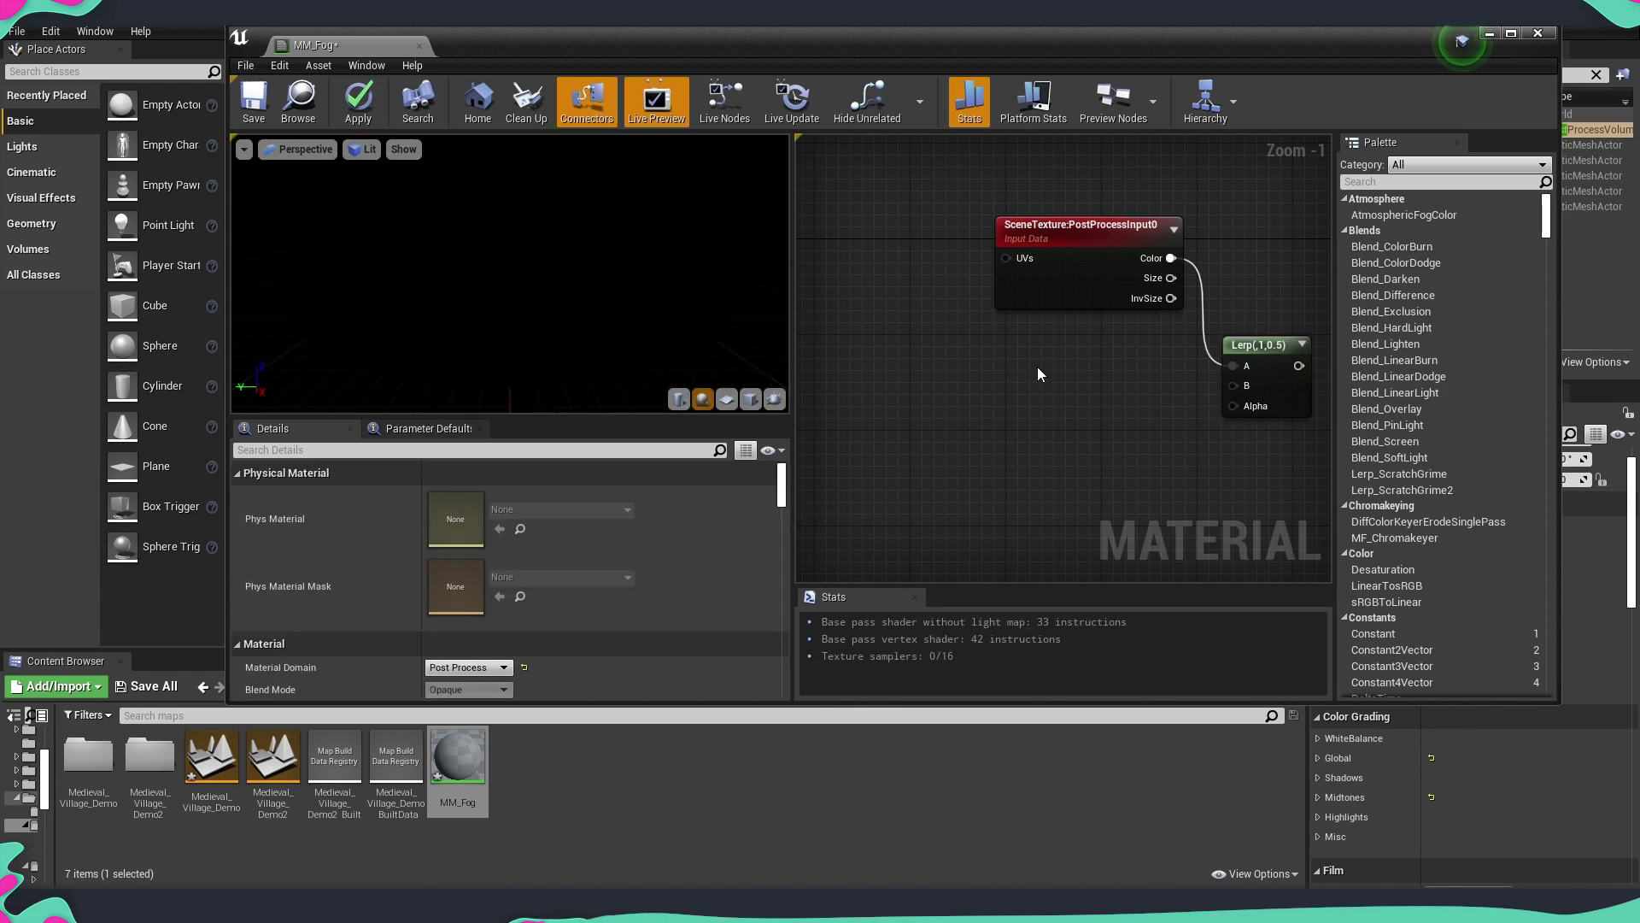
# Add a black Constant3Vector and wire it into the Lerp's B input.
pyautogui.click(1003, 357)
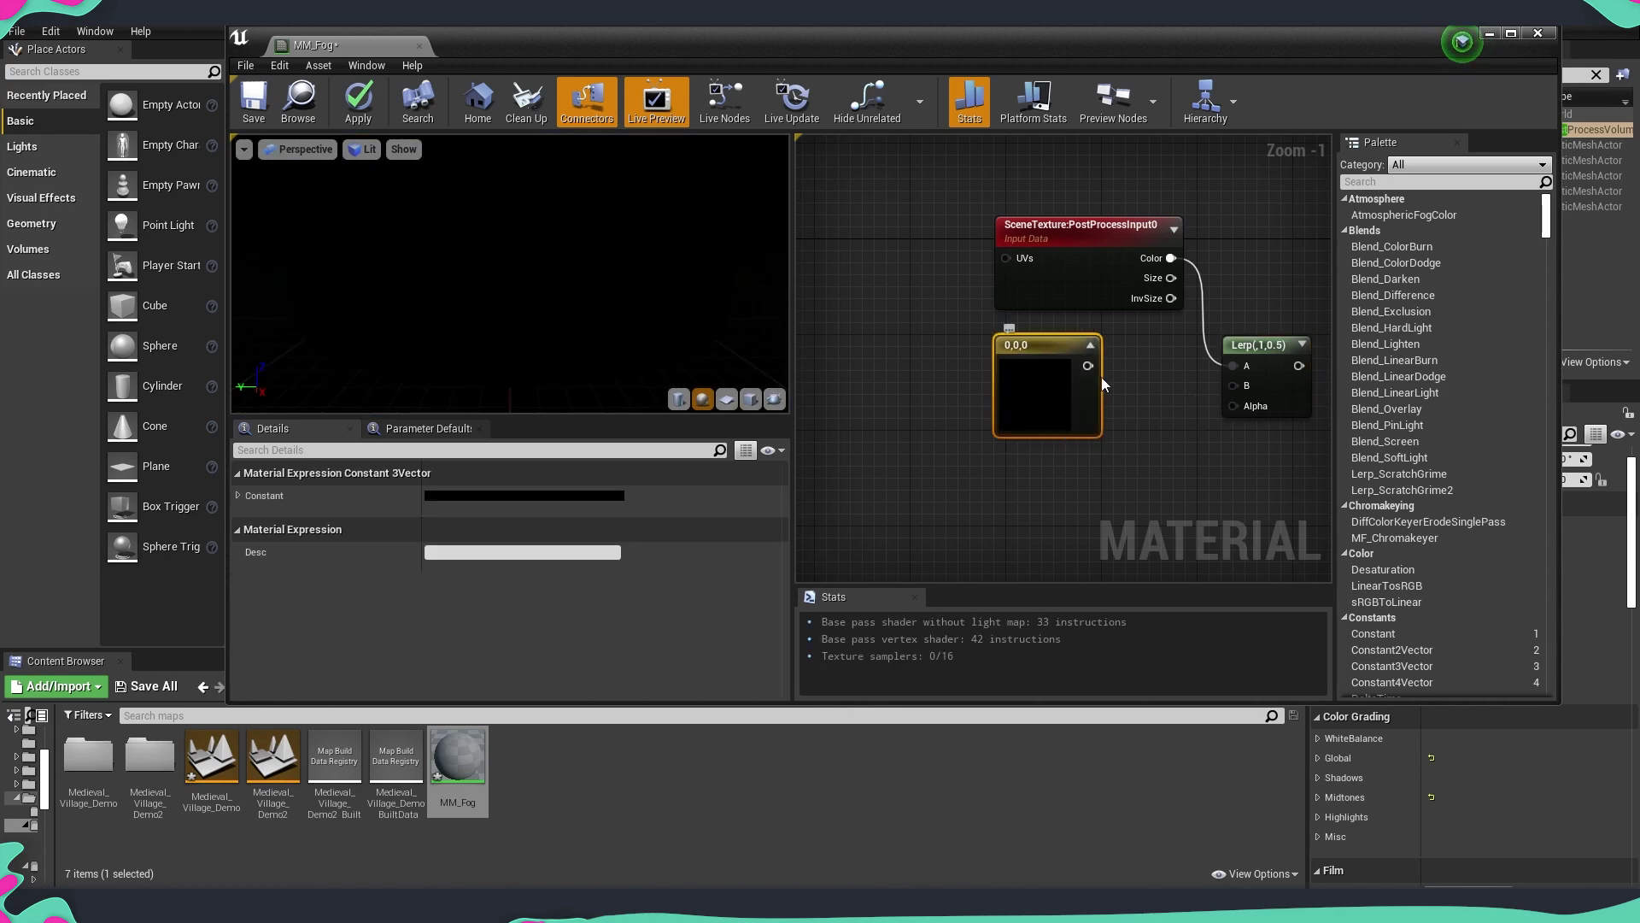
pyautogui.moveTo(1087, 365); pyautogui.dragTo(1235, 388)
pyautogui.moveTo(1010, 475); pyautogui.dragTo(1046, 368, button='right')
pyautogui.scroll(-1, 1061, 419)
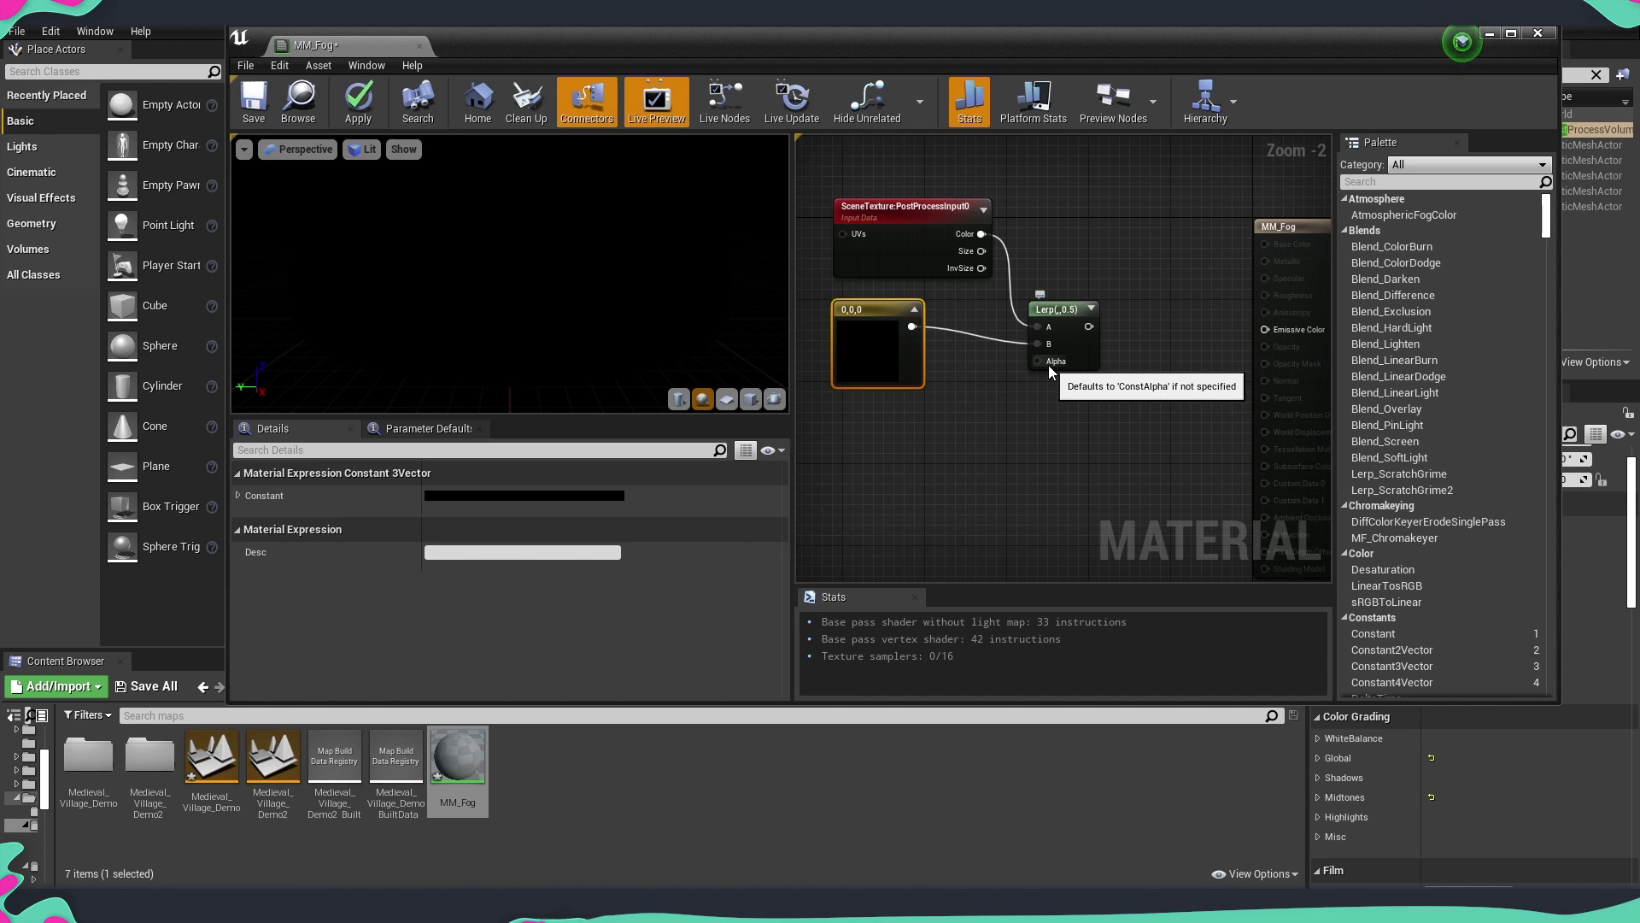
# Add a Depth Fade node to the MM_Fog graph.
pyautogui.moveTo(849, 423); pyautogui.dragTo(983, 382, button='right')
pyautogui.rightClick(962, 397)
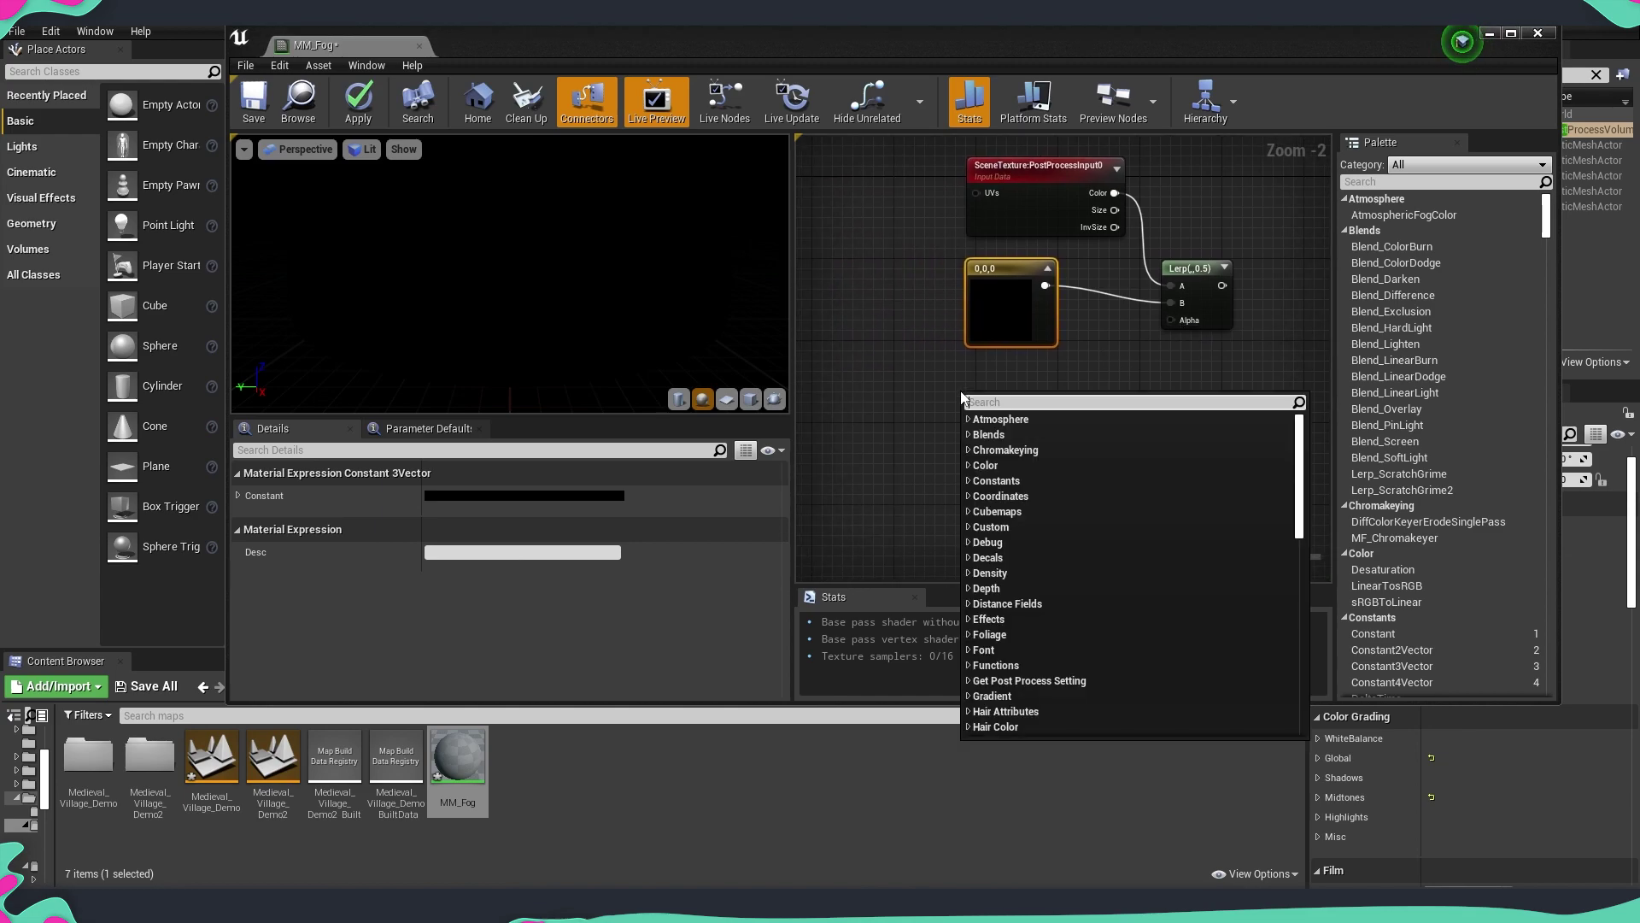
pyautogui.write('de')
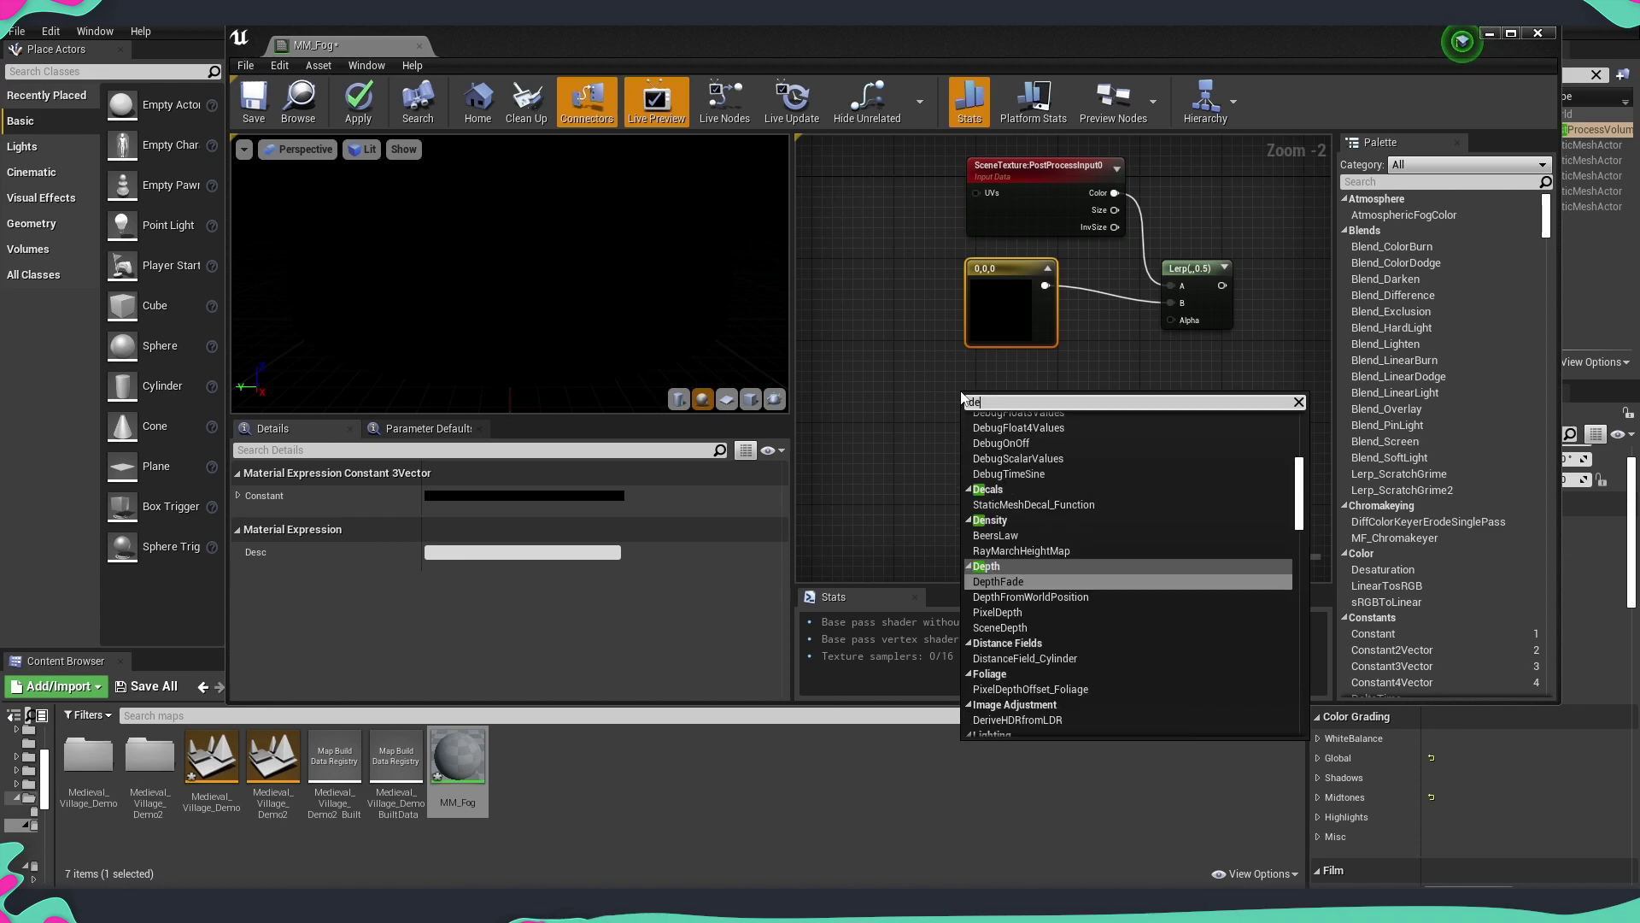
pyautogui.press('Return')
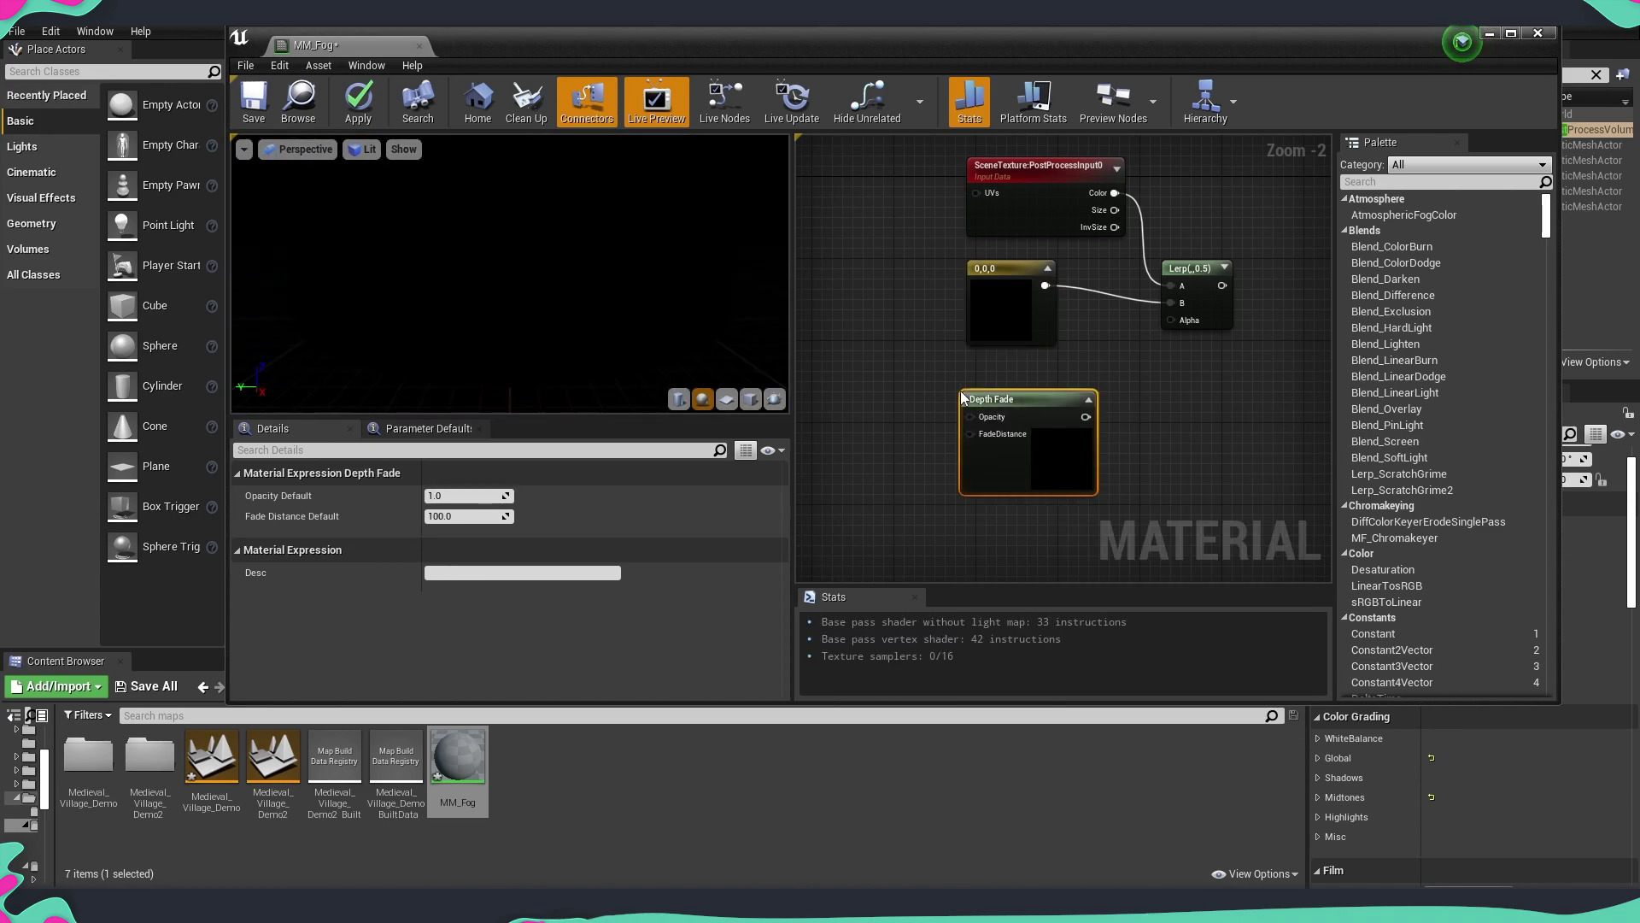
pyautogui.moveTo(933, 393); pyautogui.dragTo(1008, 350, button='right')
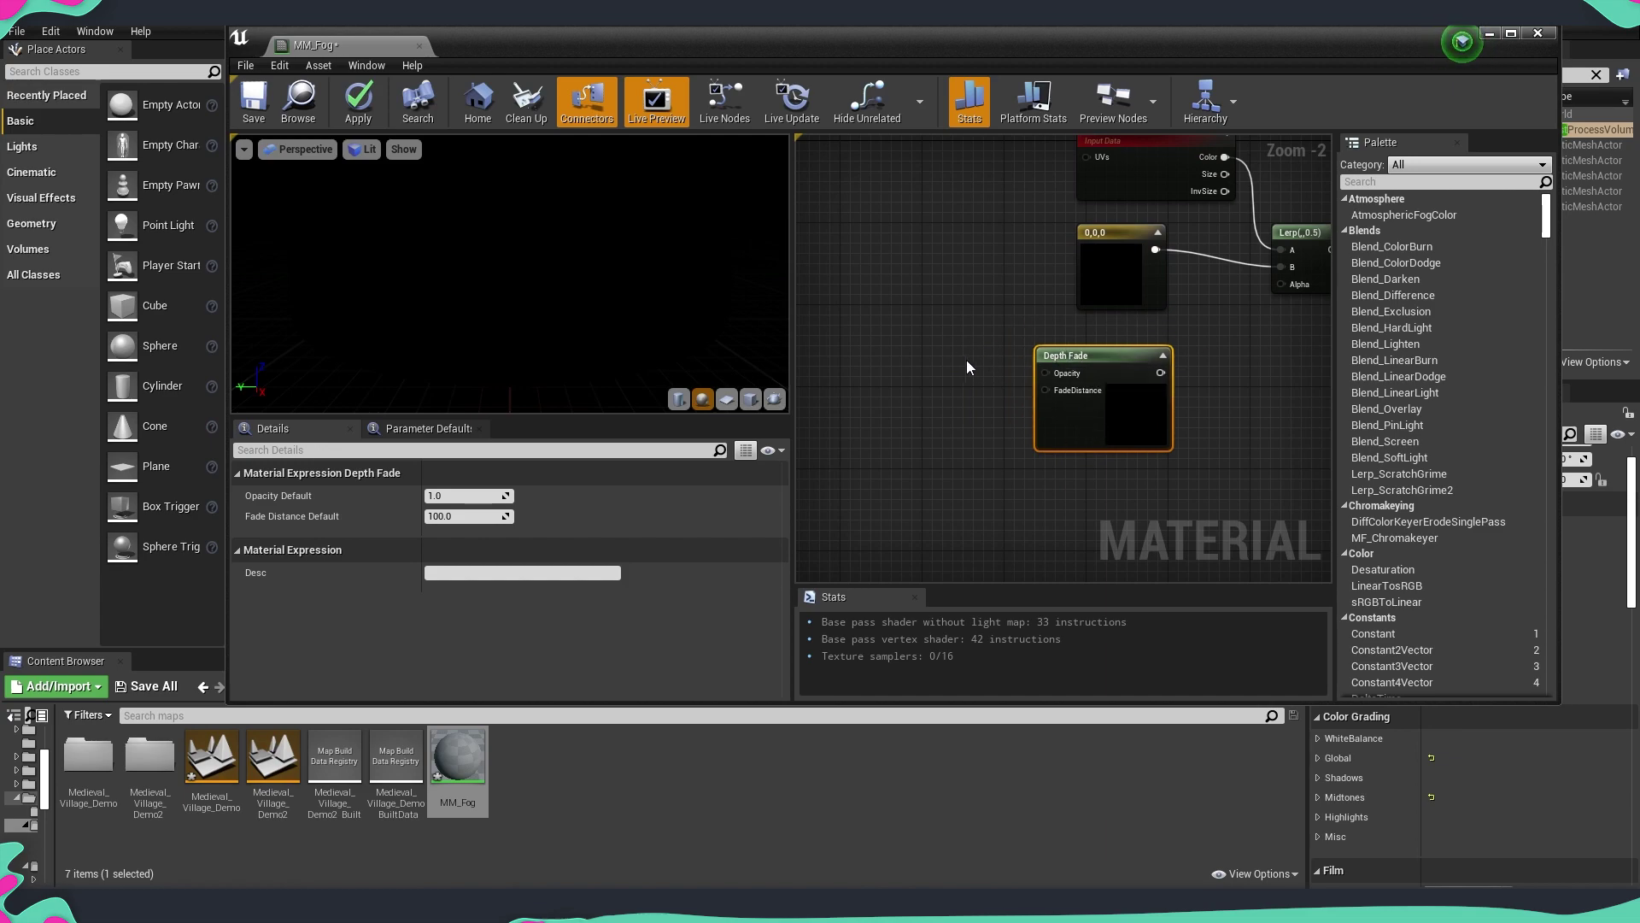
pyautogui.click(998, 386)
pyautogui.moveTo(998, 386); pyautogui.dragTo(1034, 413, button='right')
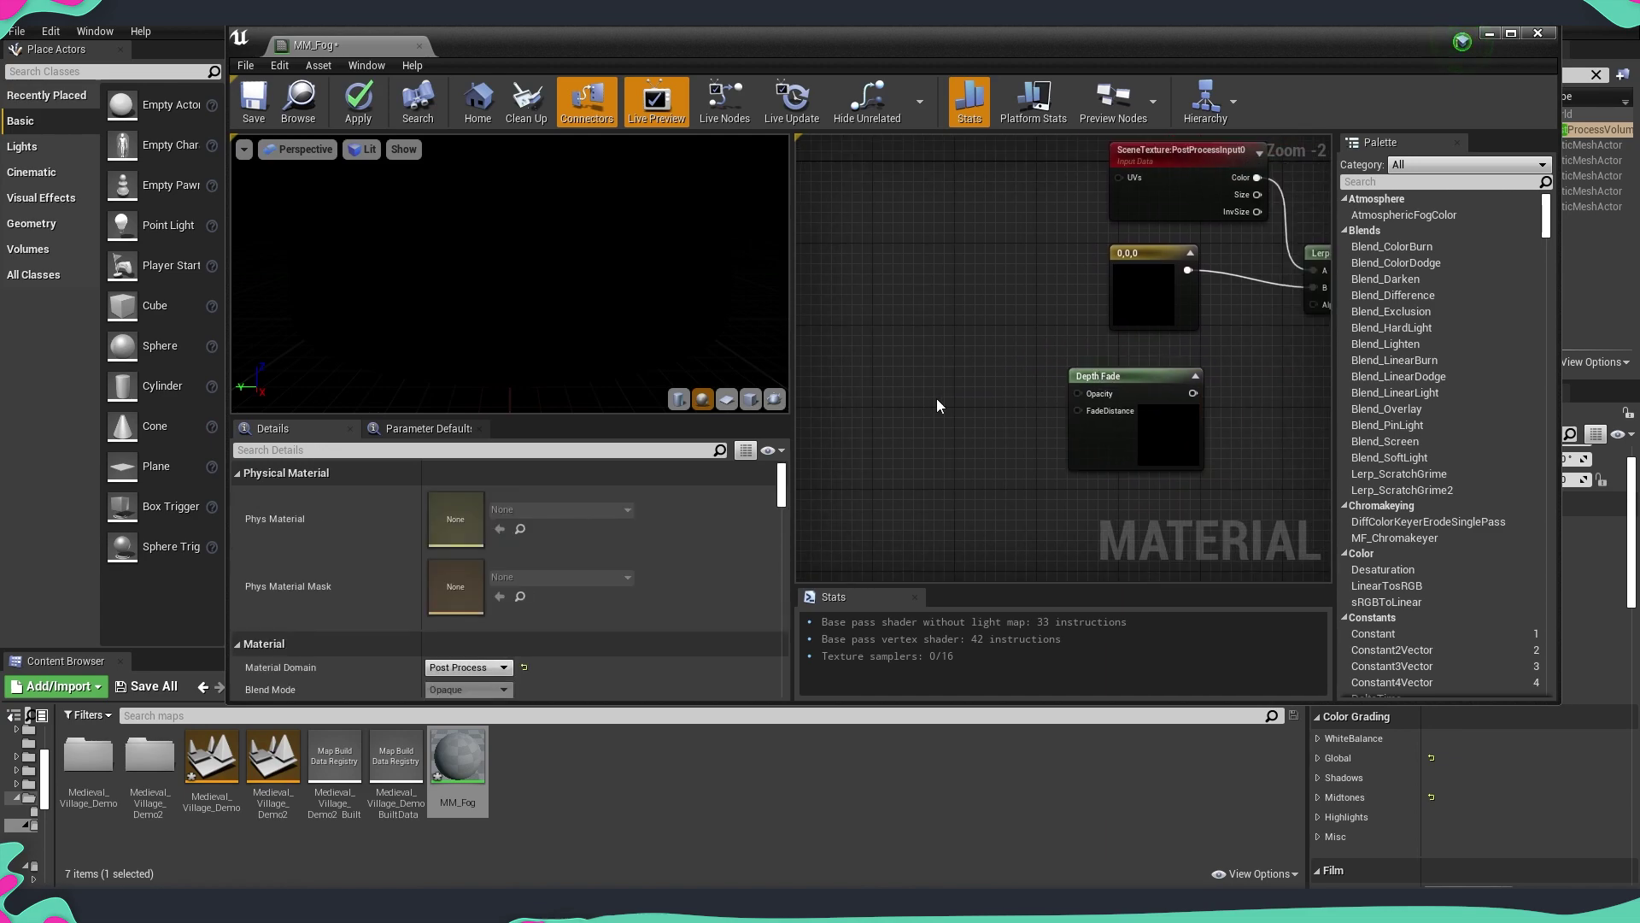
# Create two scalar parameters named Fade_Opacity and Fade_Distance.
pyautogui.click(935, 371)
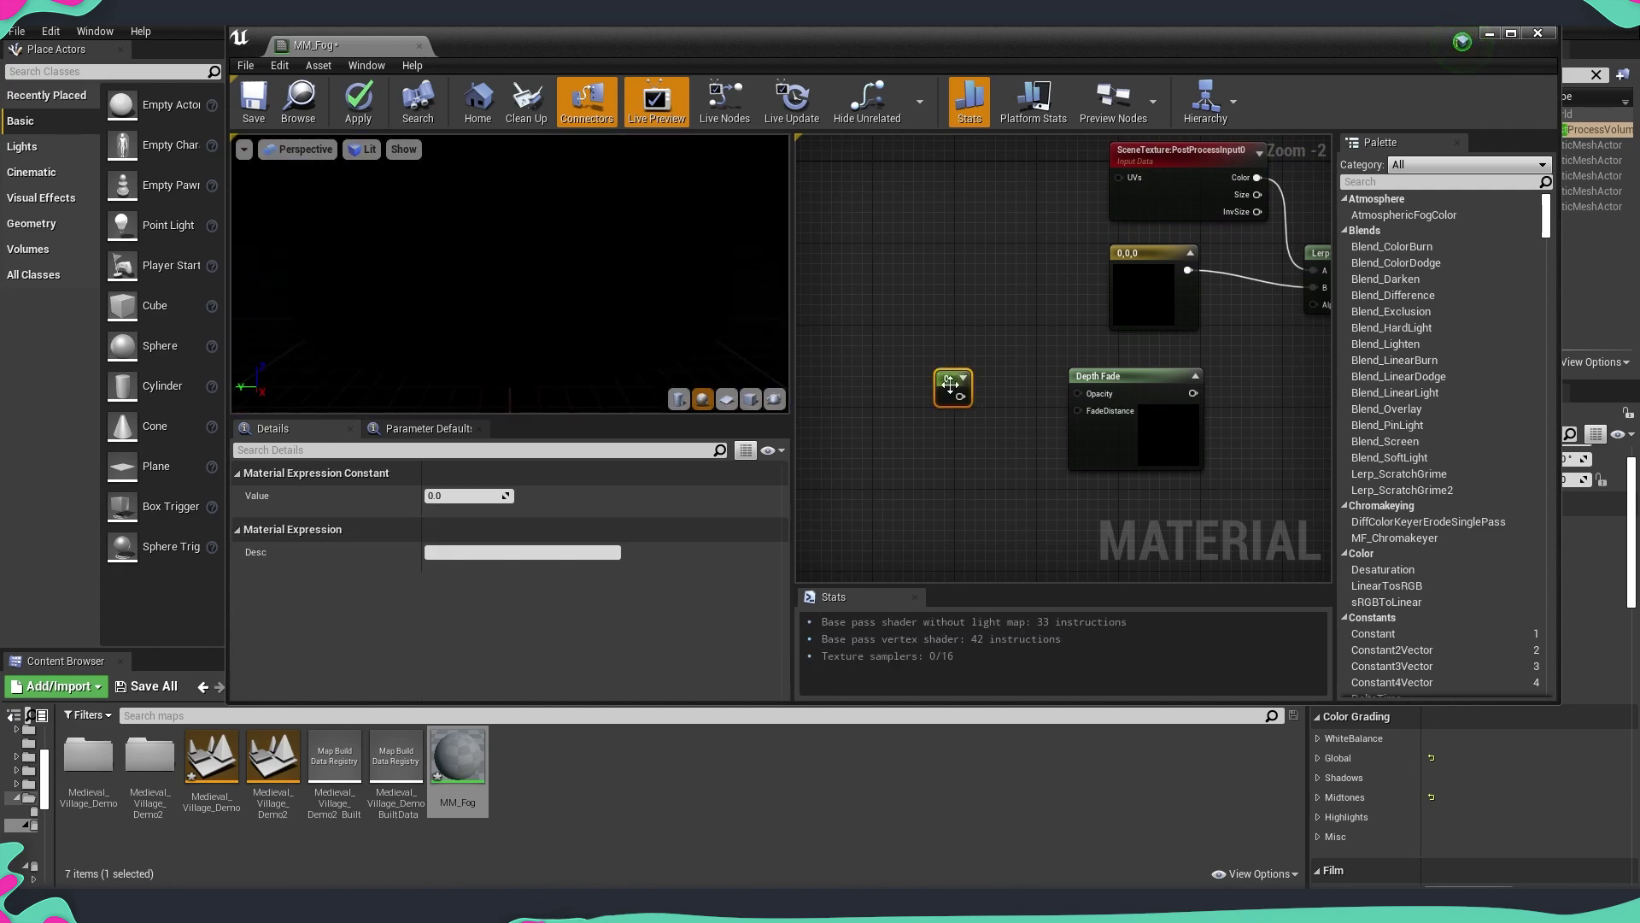
pyautogui.rightClick(949, 382)
pyautogui.click(989, 455)
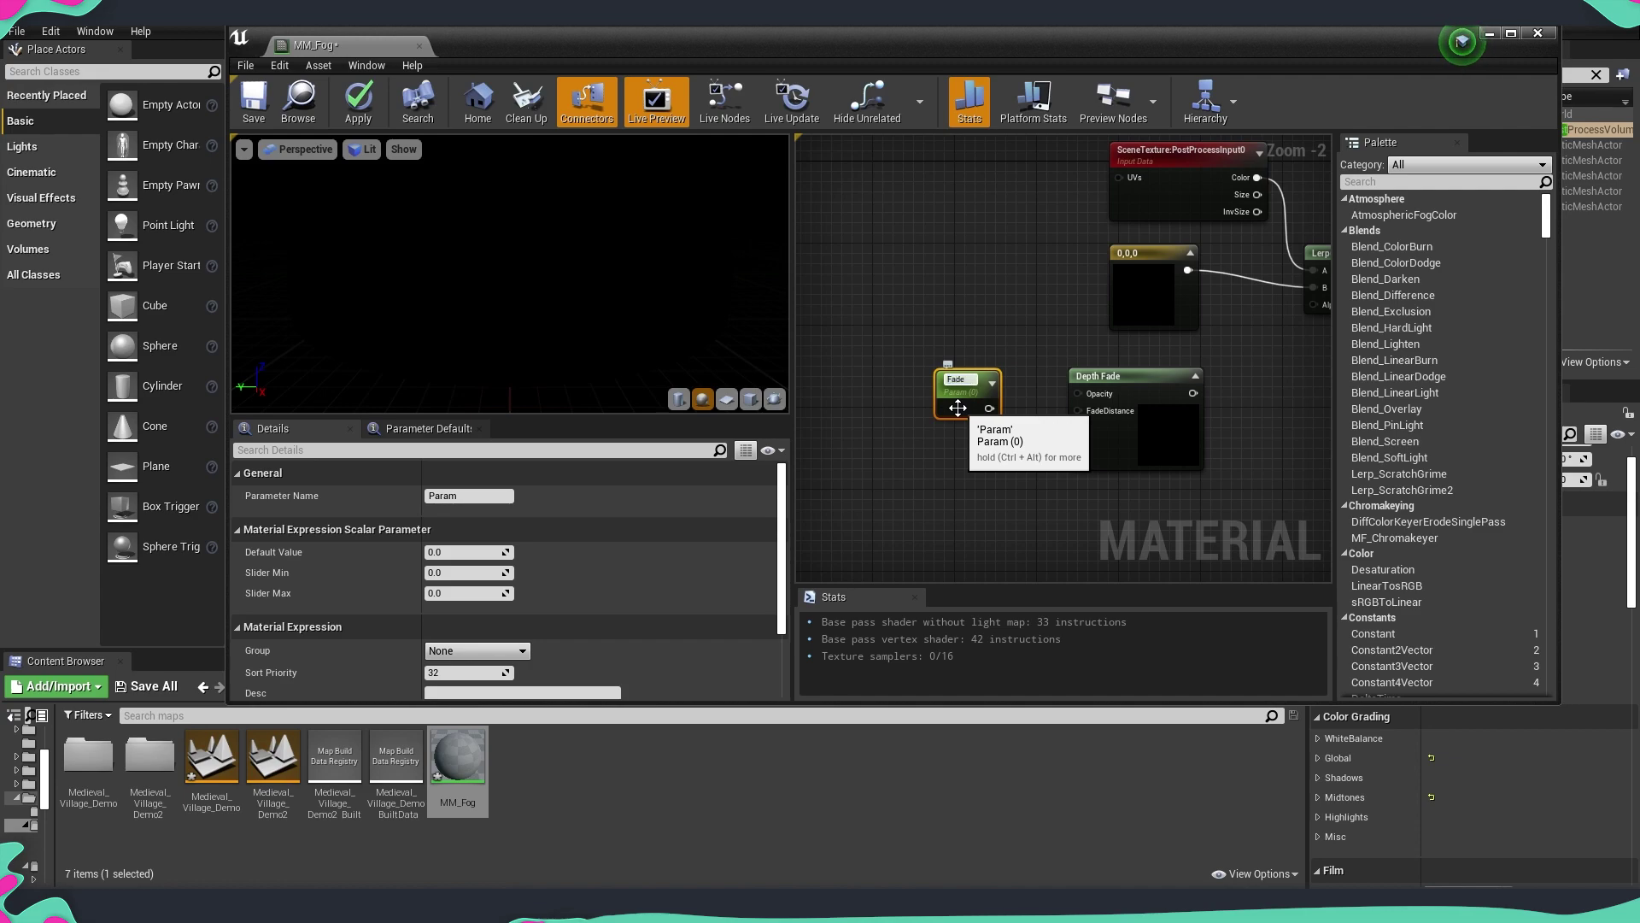
pyautogui.write('Fade_Opacit')
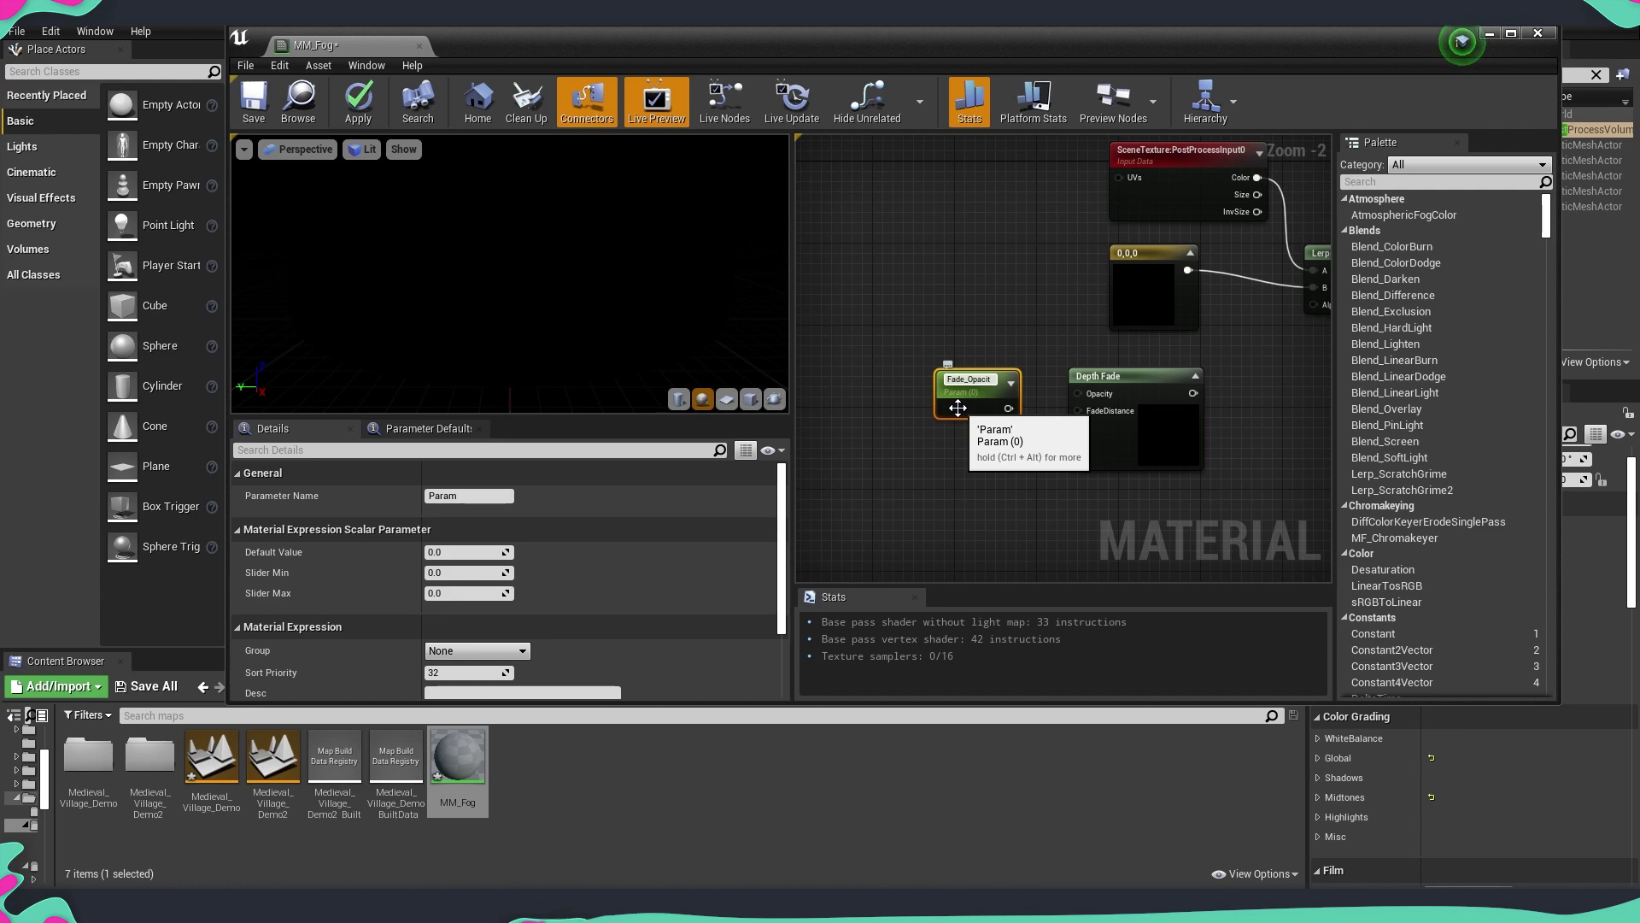
pyautogui.write('y')
pyautogui.press('Return')
pyautogui.scroll(3, 958, 407)
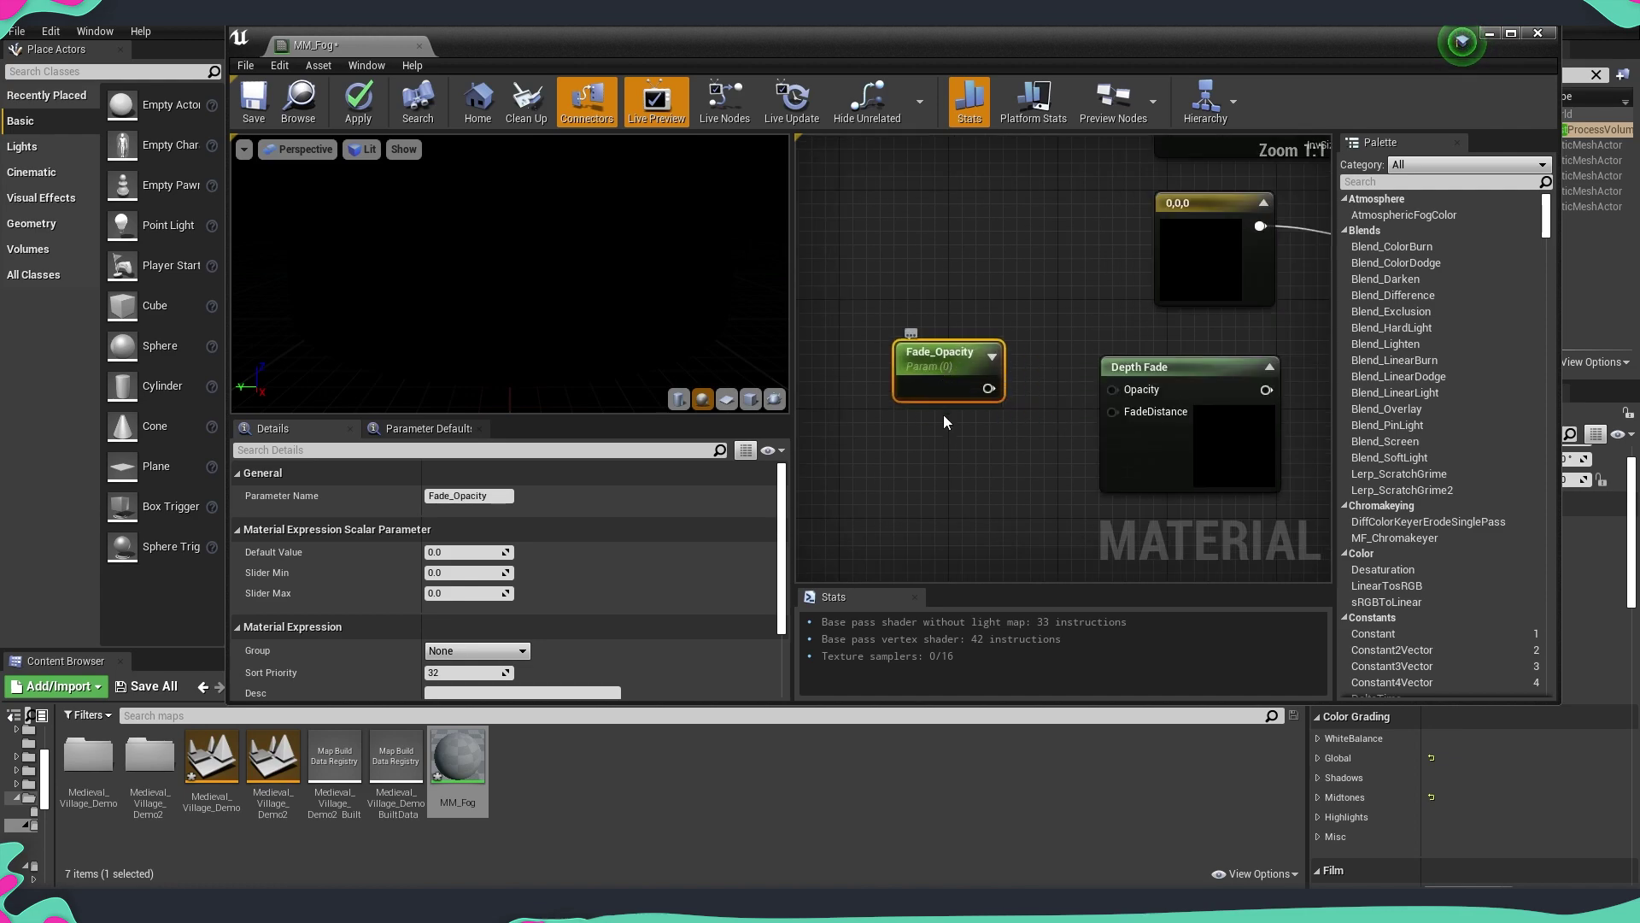
pyautogui.hotkey('ctrl', 'w')
pyautogui.click(469, 495)
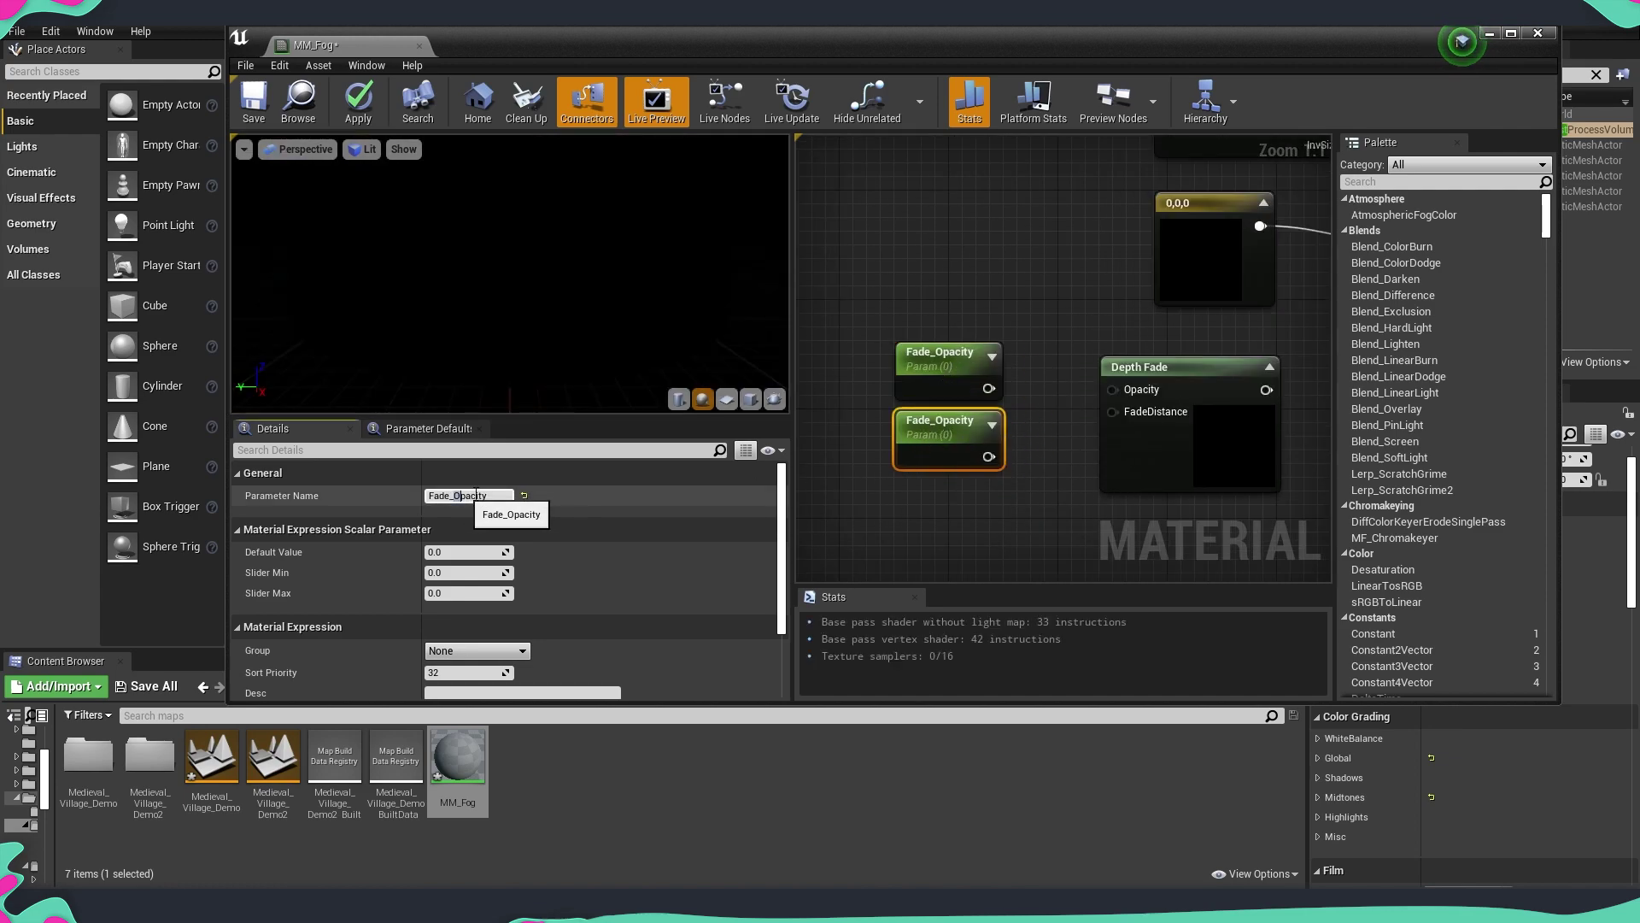
pyautogui.write('Fade_Distance')
pyautogui.press('Return')
# Wire Fade_Opacity and Fade_Distance into Depth Fade, and Depth Fade into the Lerp Alpha.
pyautogui.moveTo(988, 388); pyautogui.dragTo(1113, 390)
pyautogui.moveTo(994, 456); pyautogui.dragTo(1111, 411)
pyautogui.moveTo(1287, 395); pyautogui.dragTo(981, 412, button='right')
pyautogui.moveTo(960, 406); pyautogui.dragTo(1120, 286)
# Connect the Lerp output to MM_Fog's Emissive Color.
pyautogui.moveTo(1156, 319); pyautogui.dragTo(929, 413, button='right')
pyautogui.scroll(-2, 929, 414)
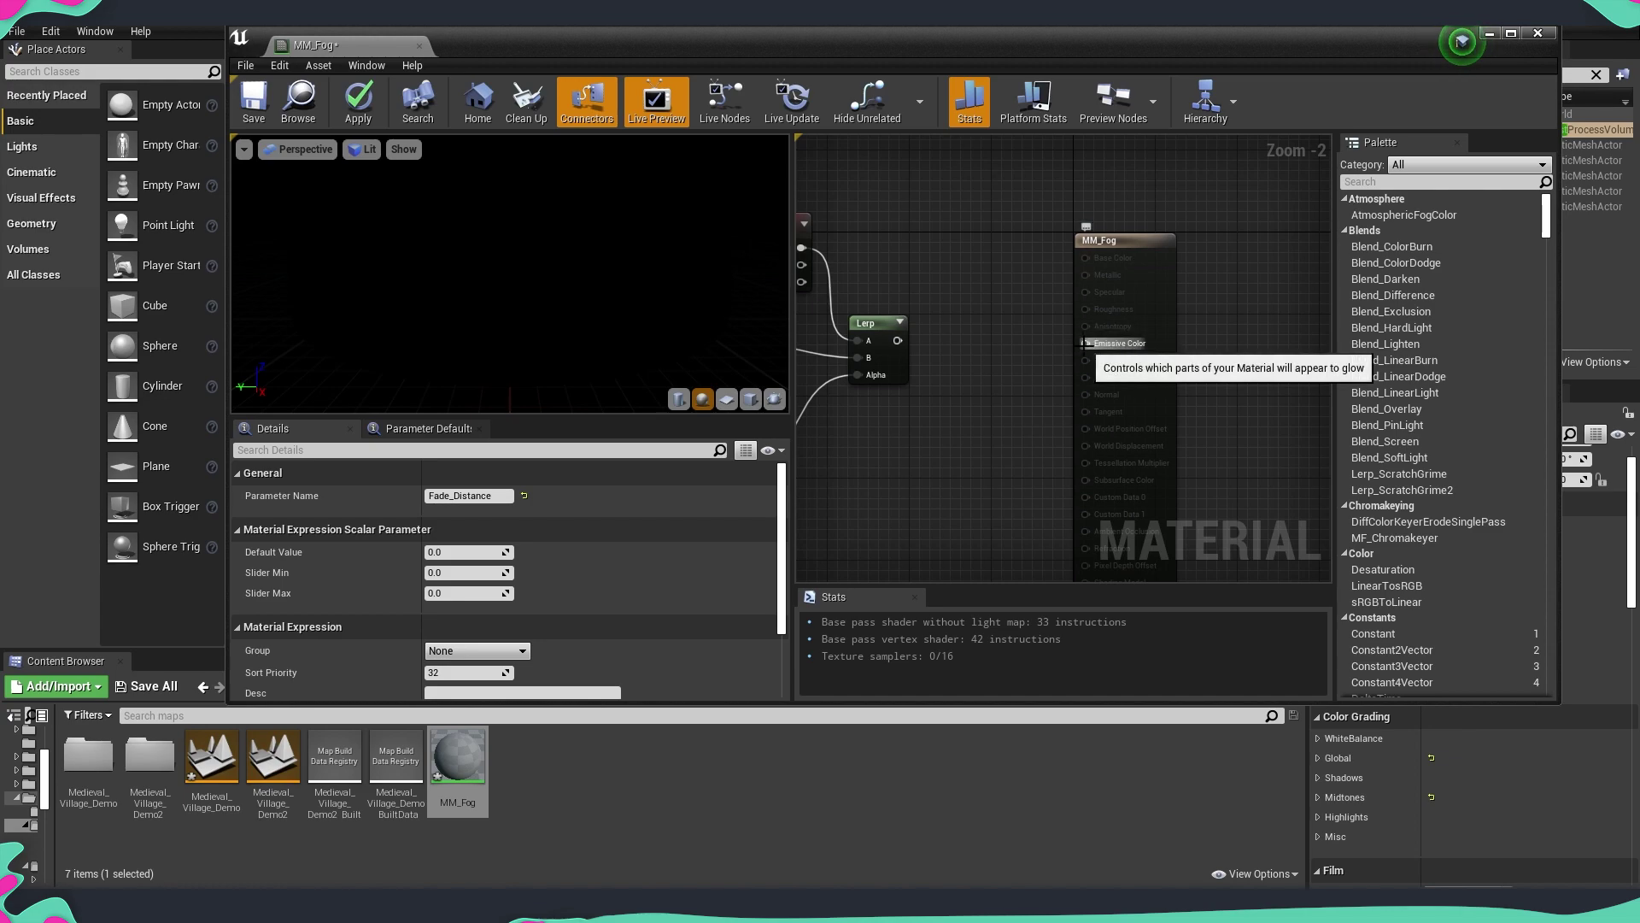
pyautogui.moveTo(1085, 344); pyautogui.dragTo(896, 341)
pyautogui.scroll(-4, 1076, 419)
pyautogui.scroll(2, 993, 436)
pyautogui.moveTo(993, 436); pyautogui.dragTo(1129, 440, button='right')
# Delete the 0,0,0 Constant3Vector colour node.
pyautogui.click(1129, 439)
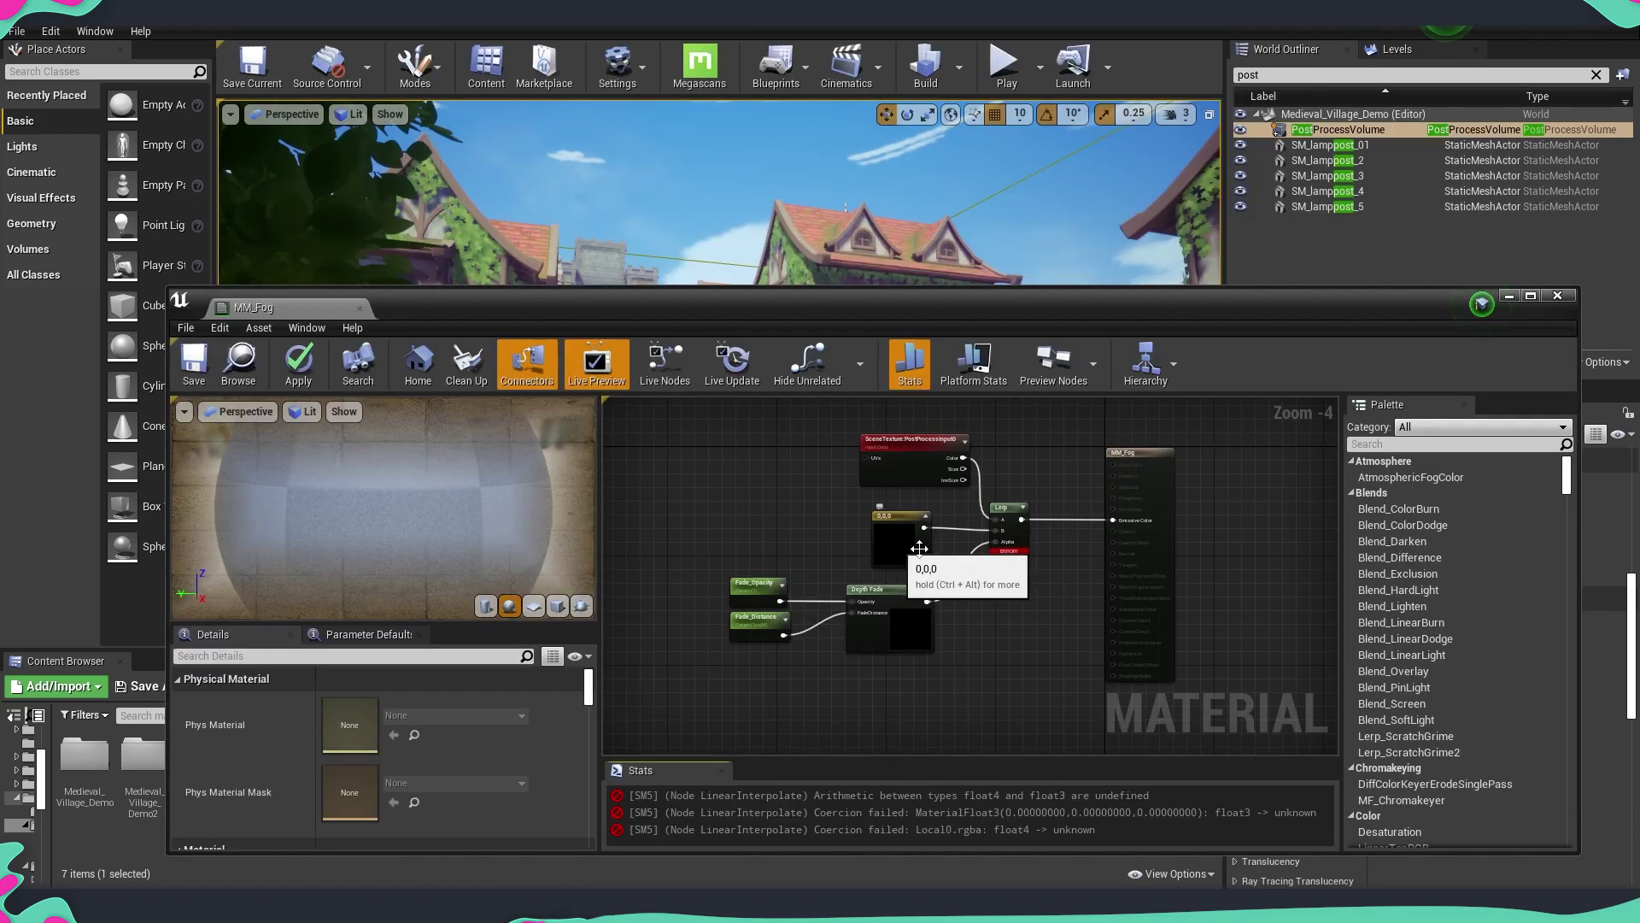
pyautogui.scroll(2, 1024, 556)
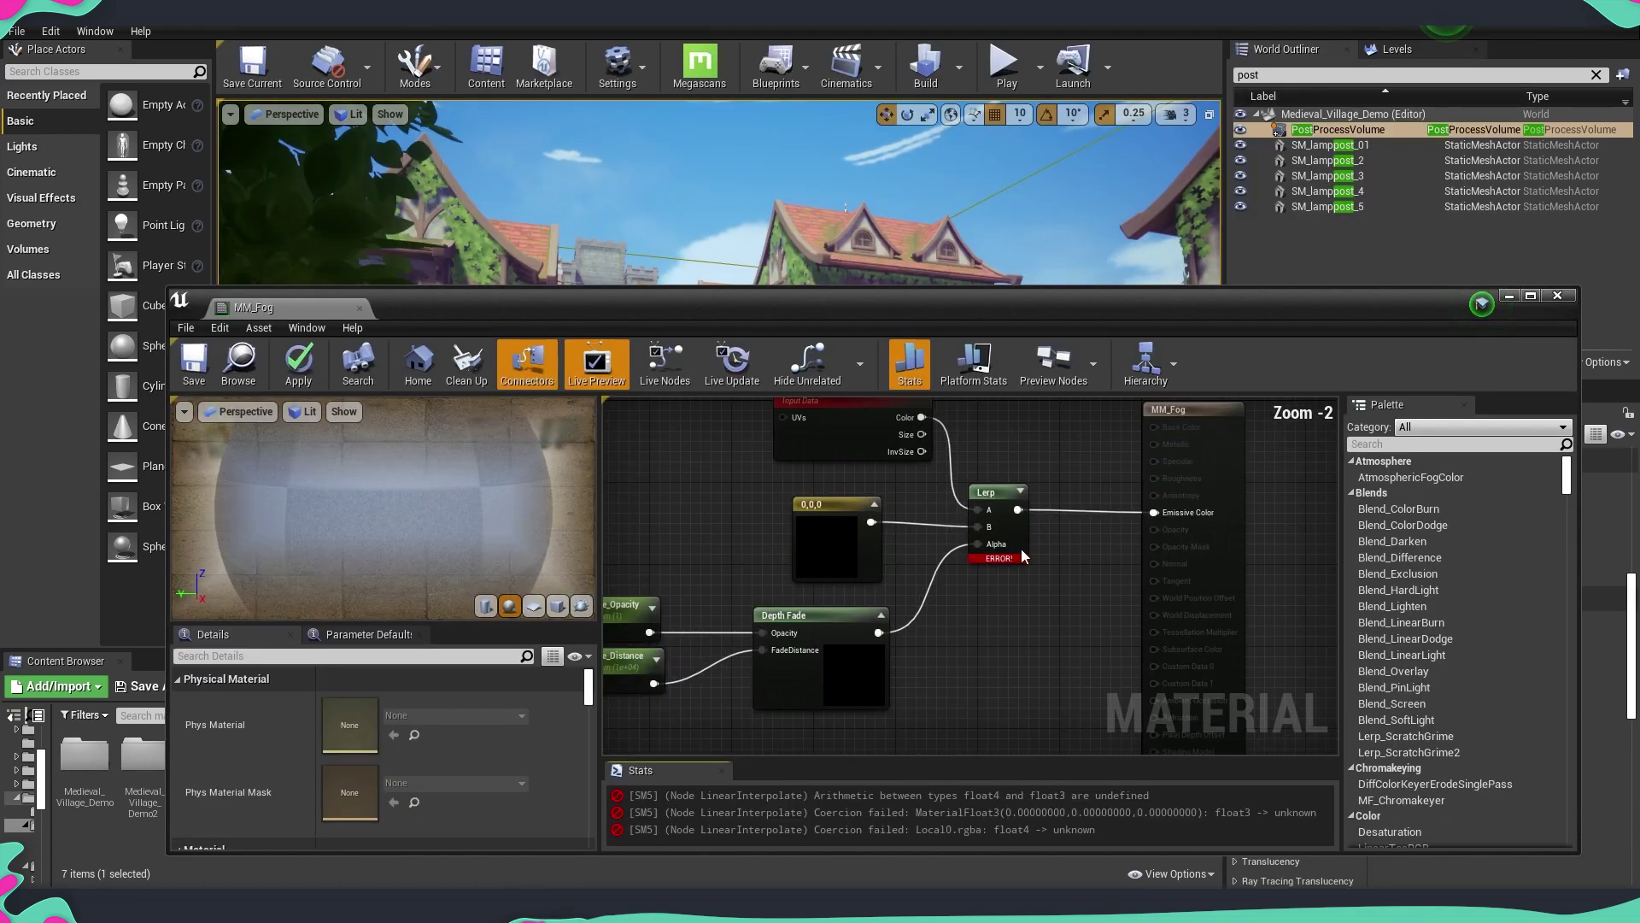
pyautogui.click(840, 543)
pyautogui.moveTo(832, 555); pyautogui.dragTo(894, 557, button='right')
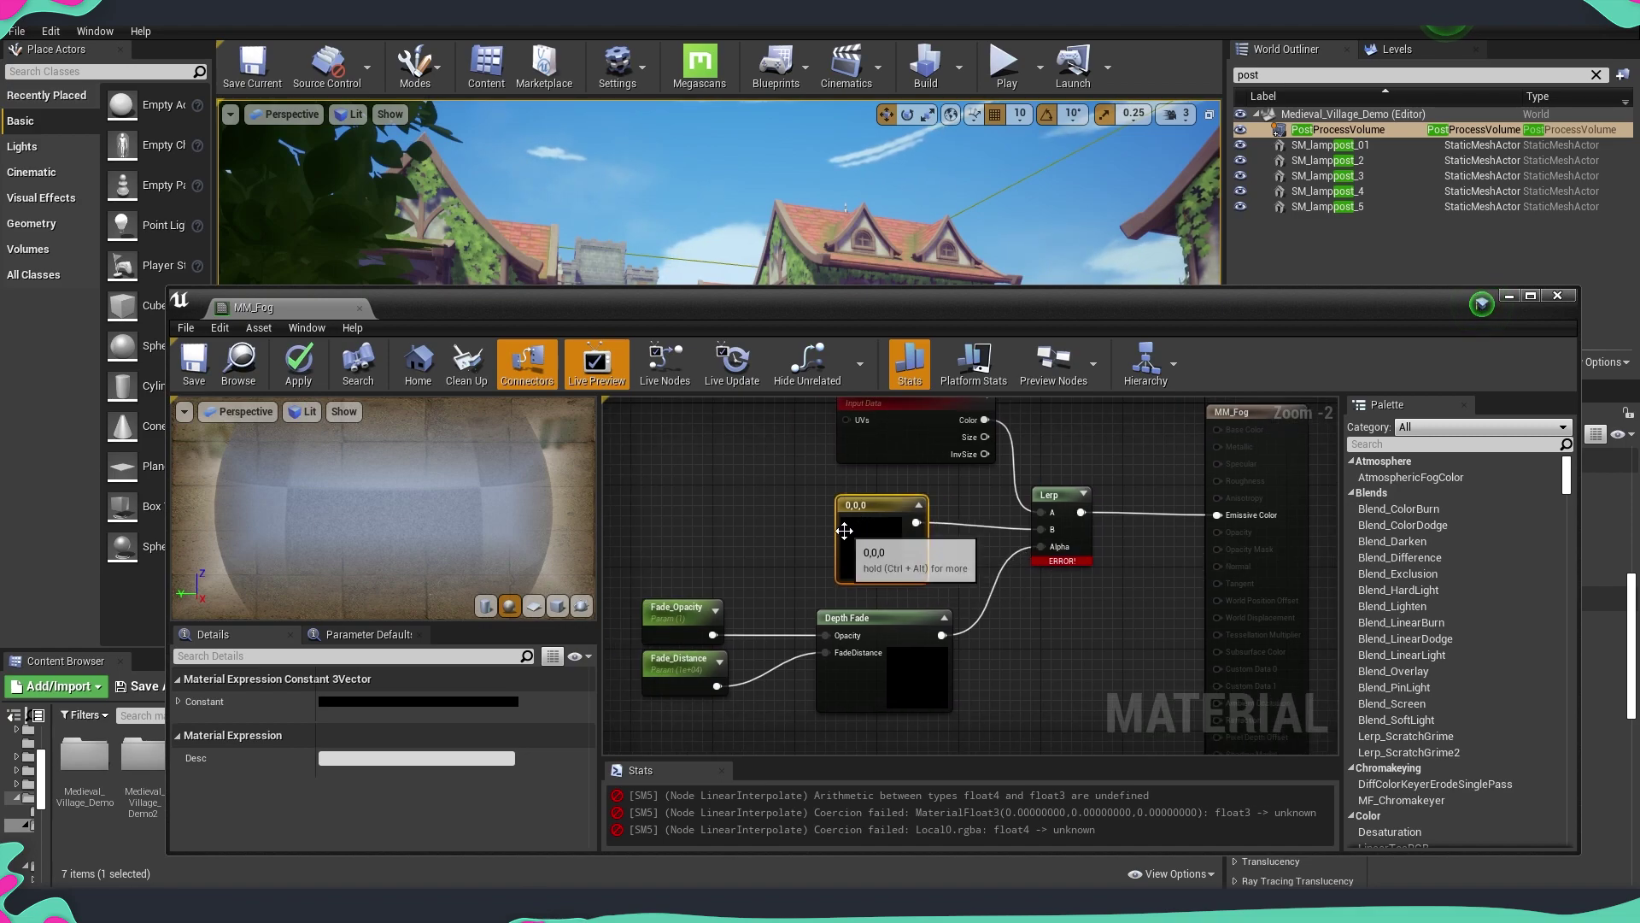
pyautogui.press('Delete')
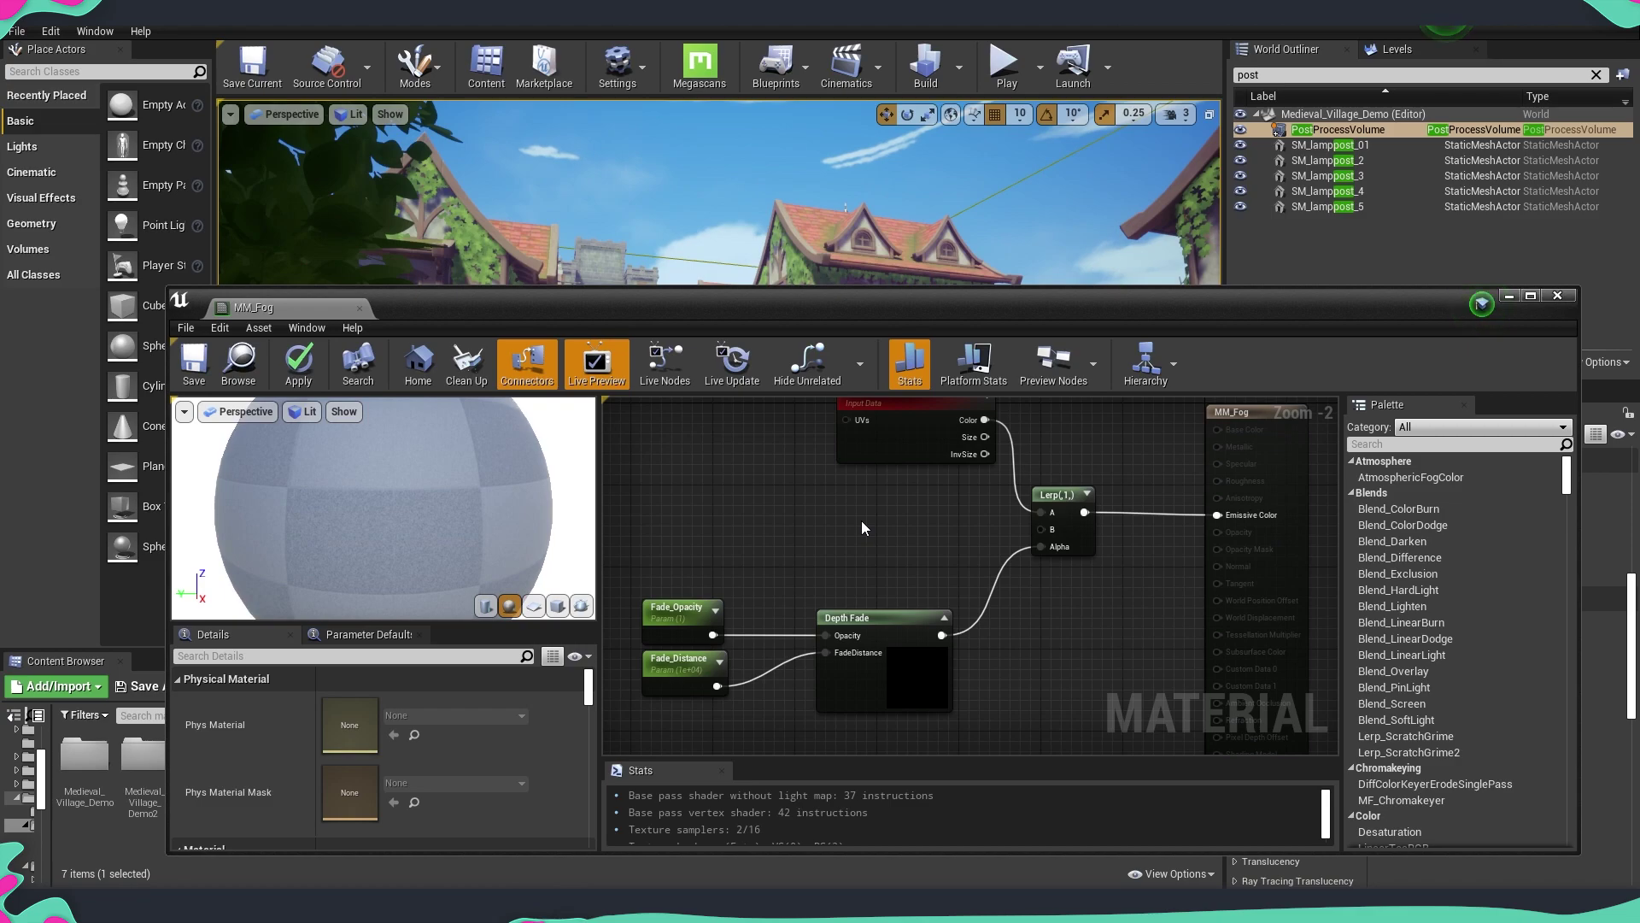
# Wire a 0,0,0,0 Constant4Vector into the Lerp's B input and apply the material.
pyautogui.click(846, 514)
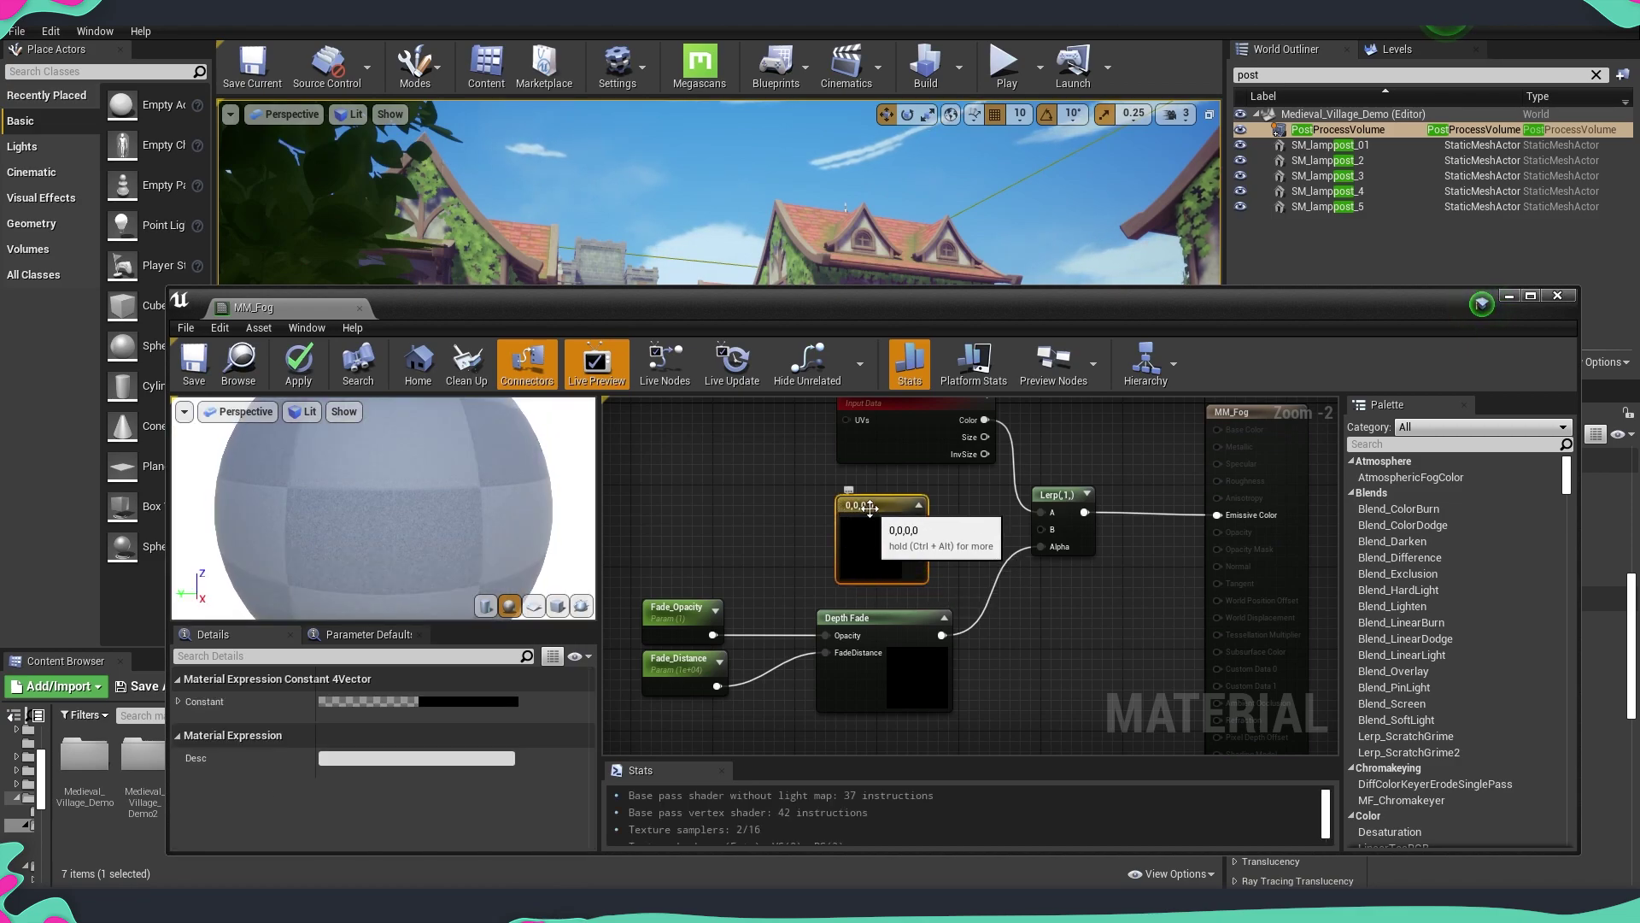
pyautogui.moveTo(916, 522); pyautogui.dragTo(1048, 536)
pyautogui.scroll(-1, 1048, 537)
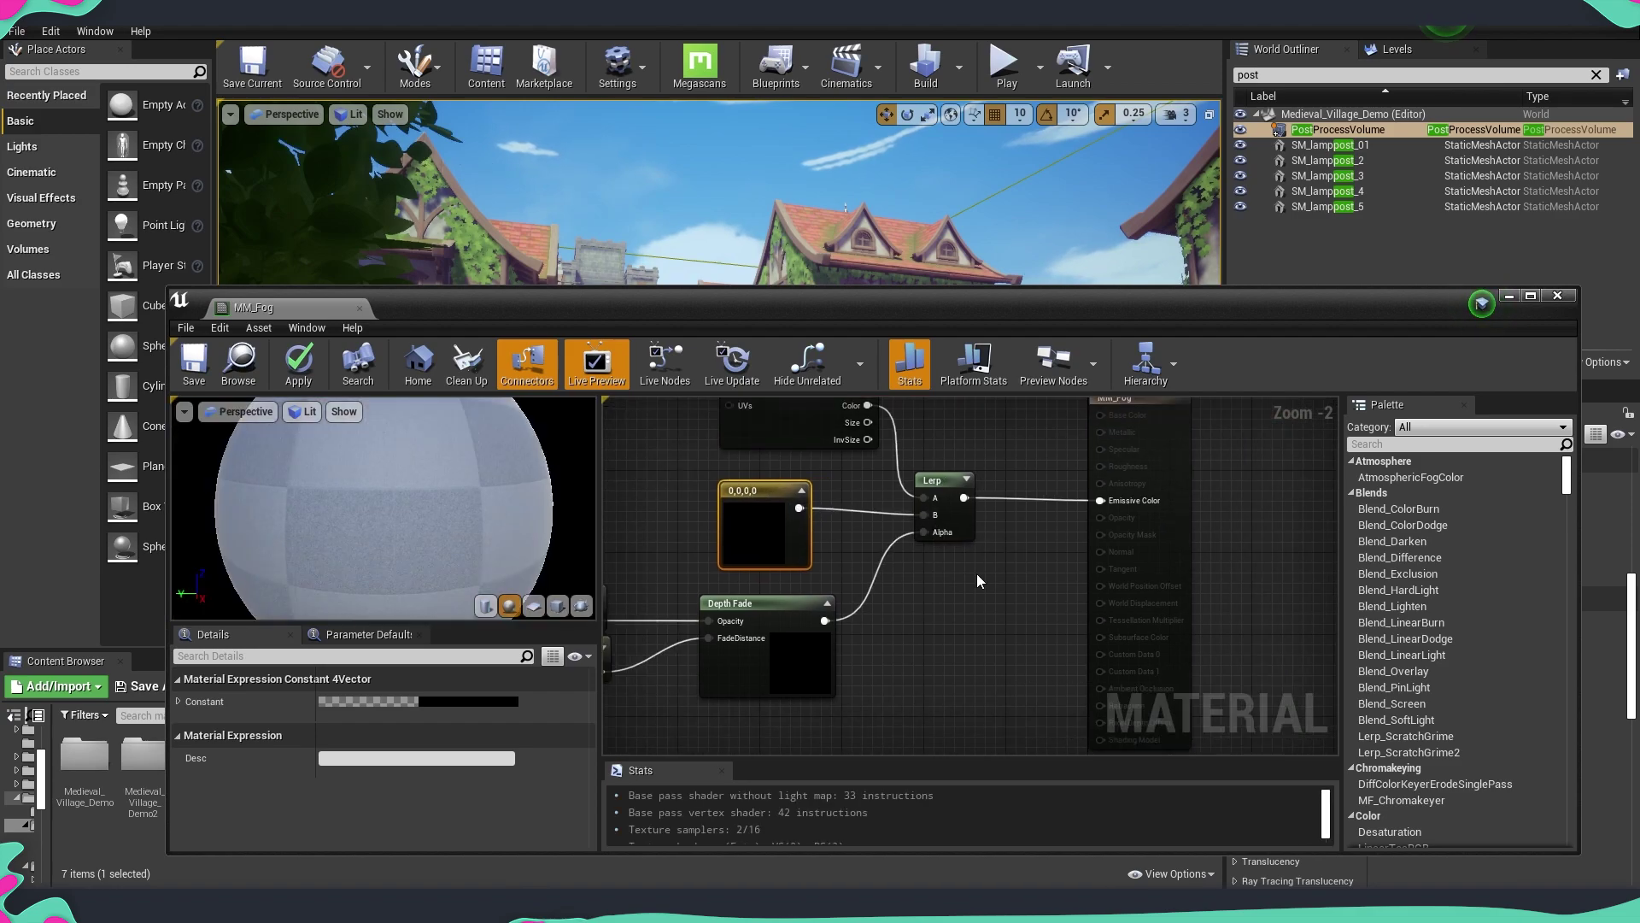
pyautogui.click(298, 363)
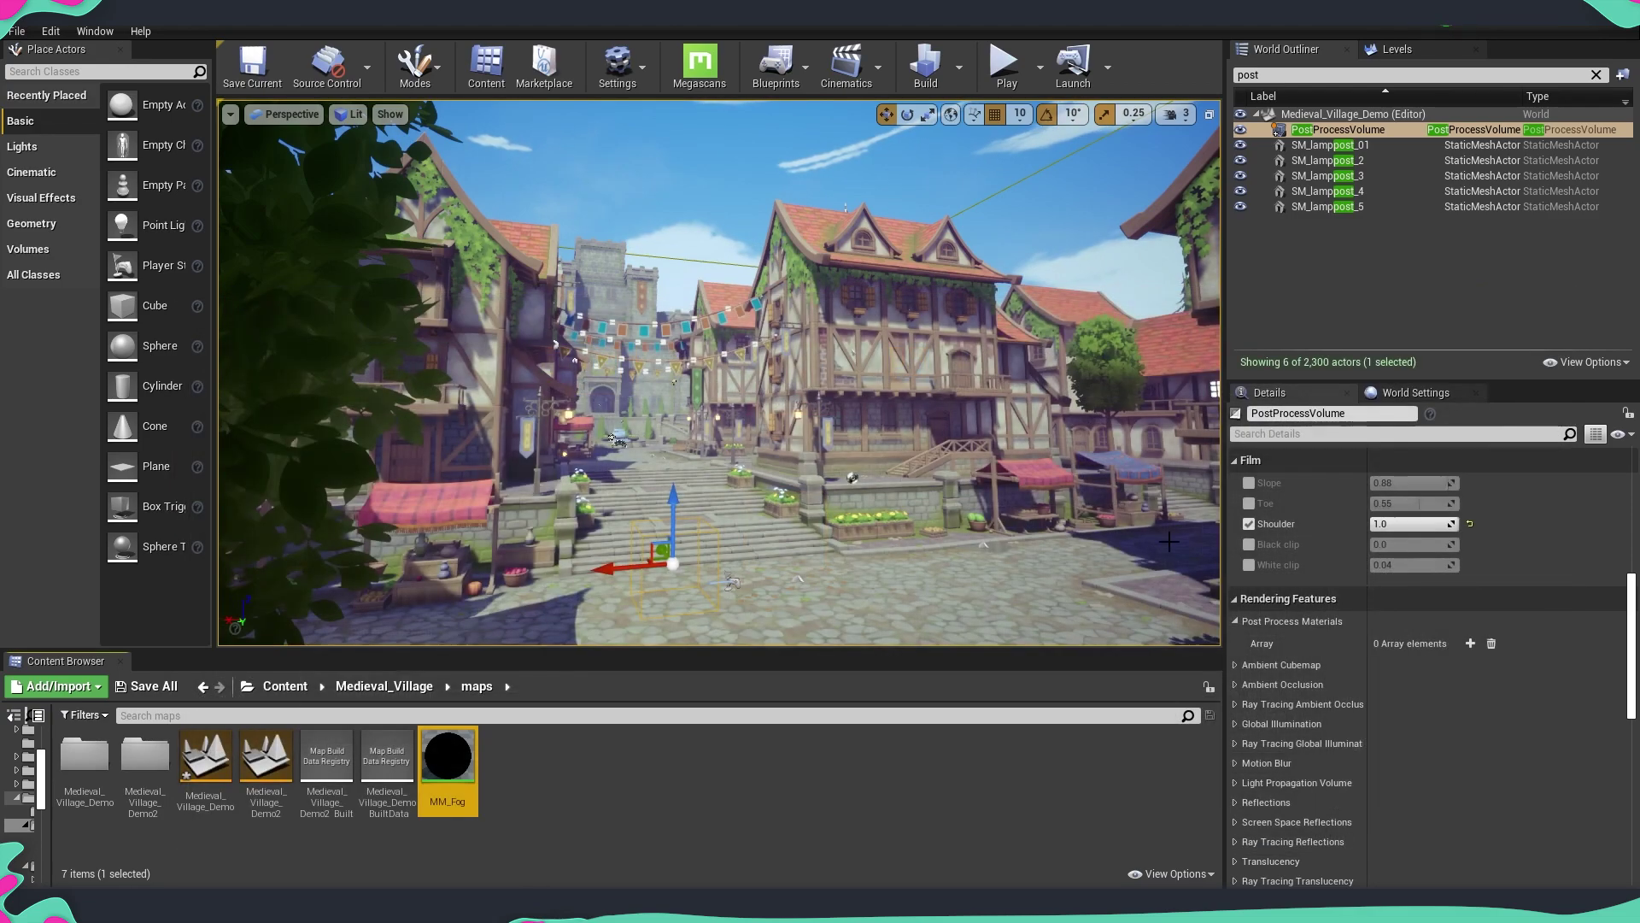
# Add MM_Fog as an asset reference in the volume's Post Process Materials, then reopen MM_Fog.
pyautogui.click(359, 307)
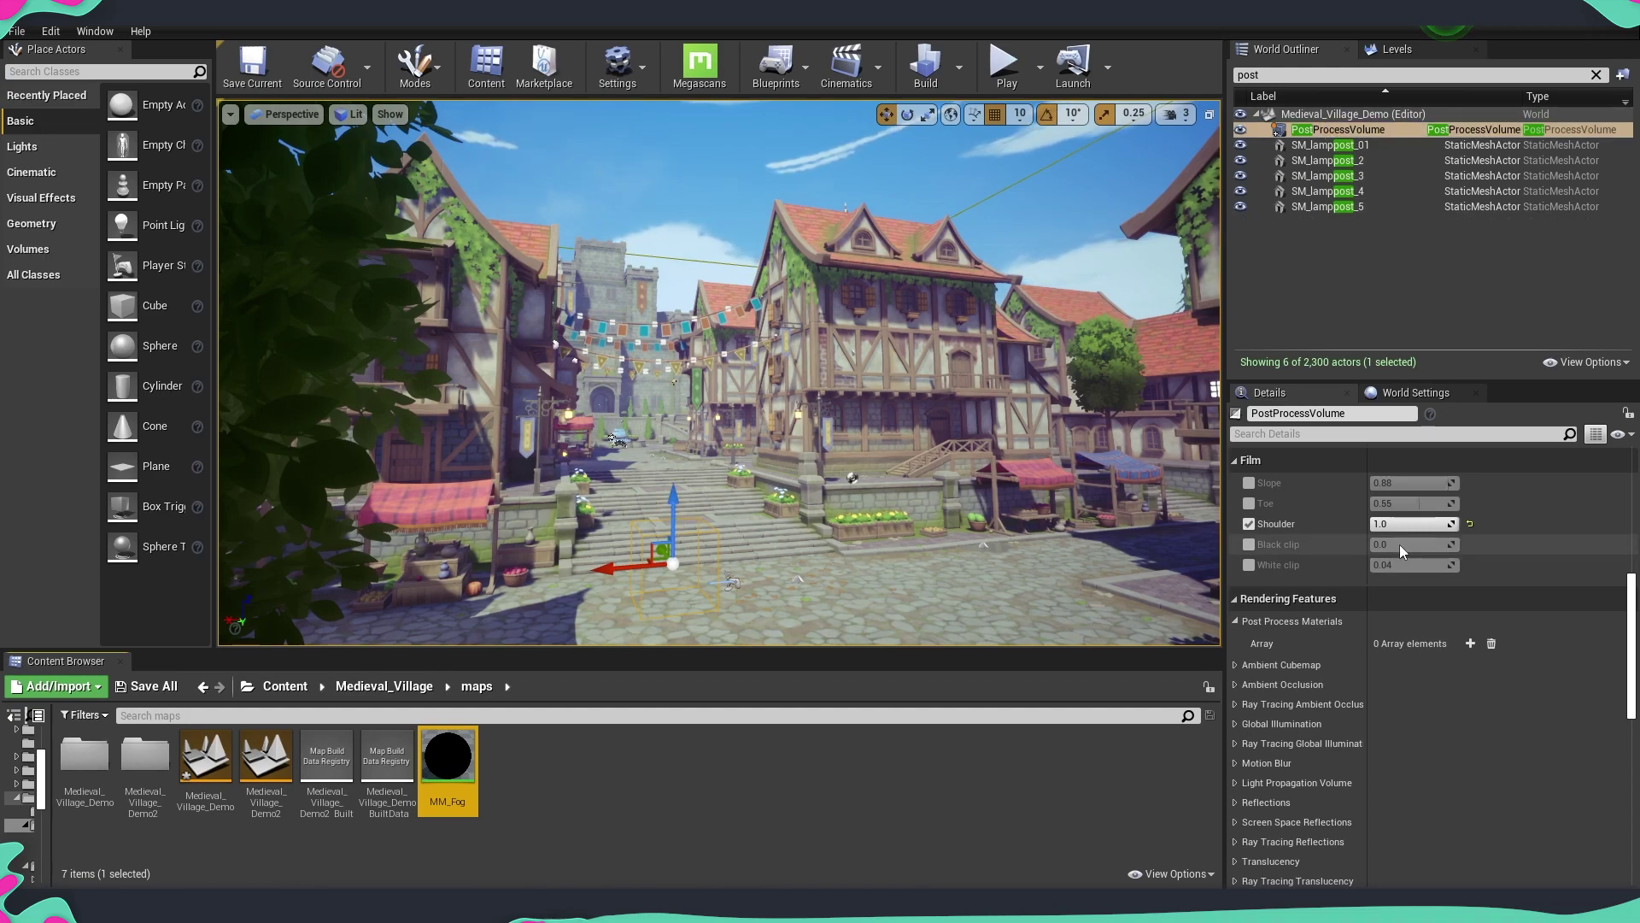
pyautogui.scroll(3, 1507, 563)
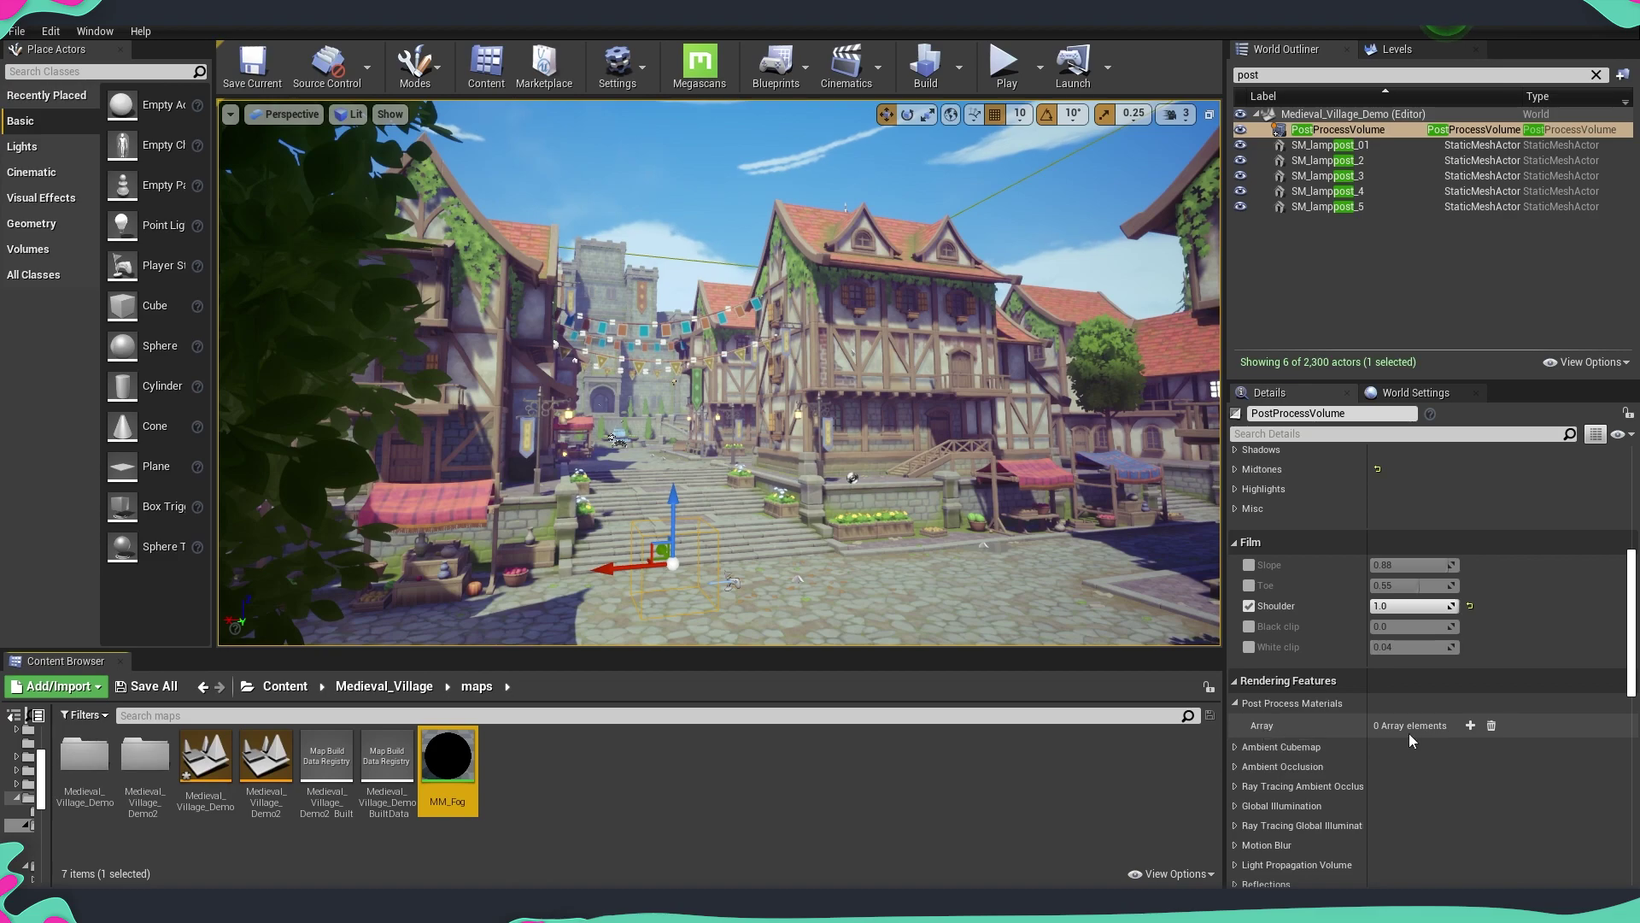
pyautogui.click(1470, 726)
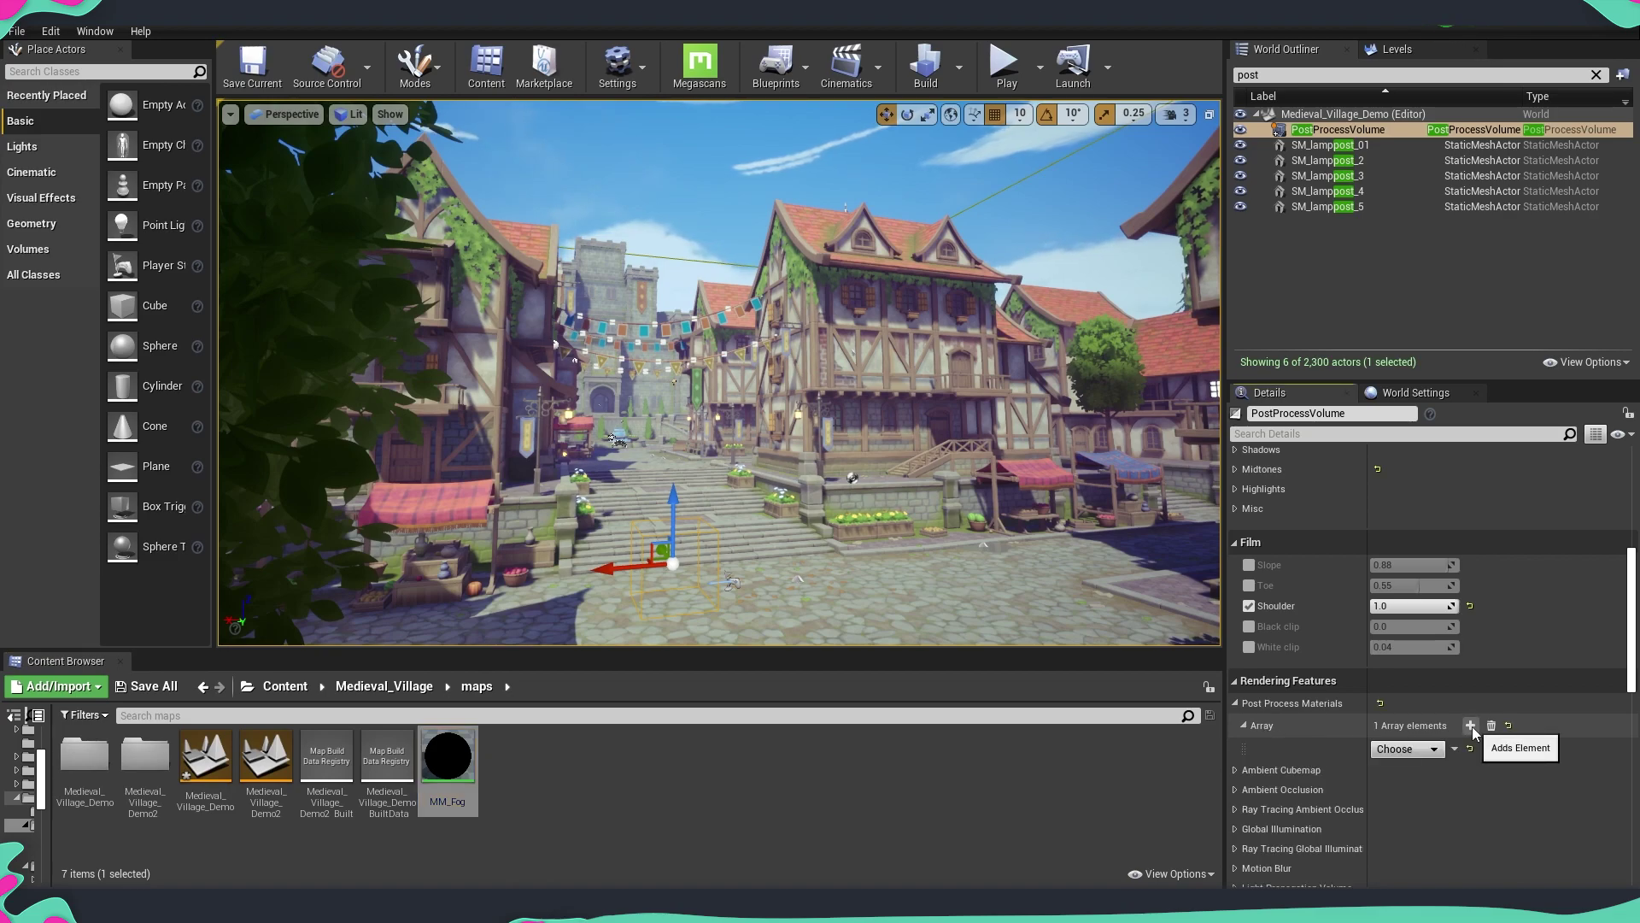
pyautogui.click(1435, 756)
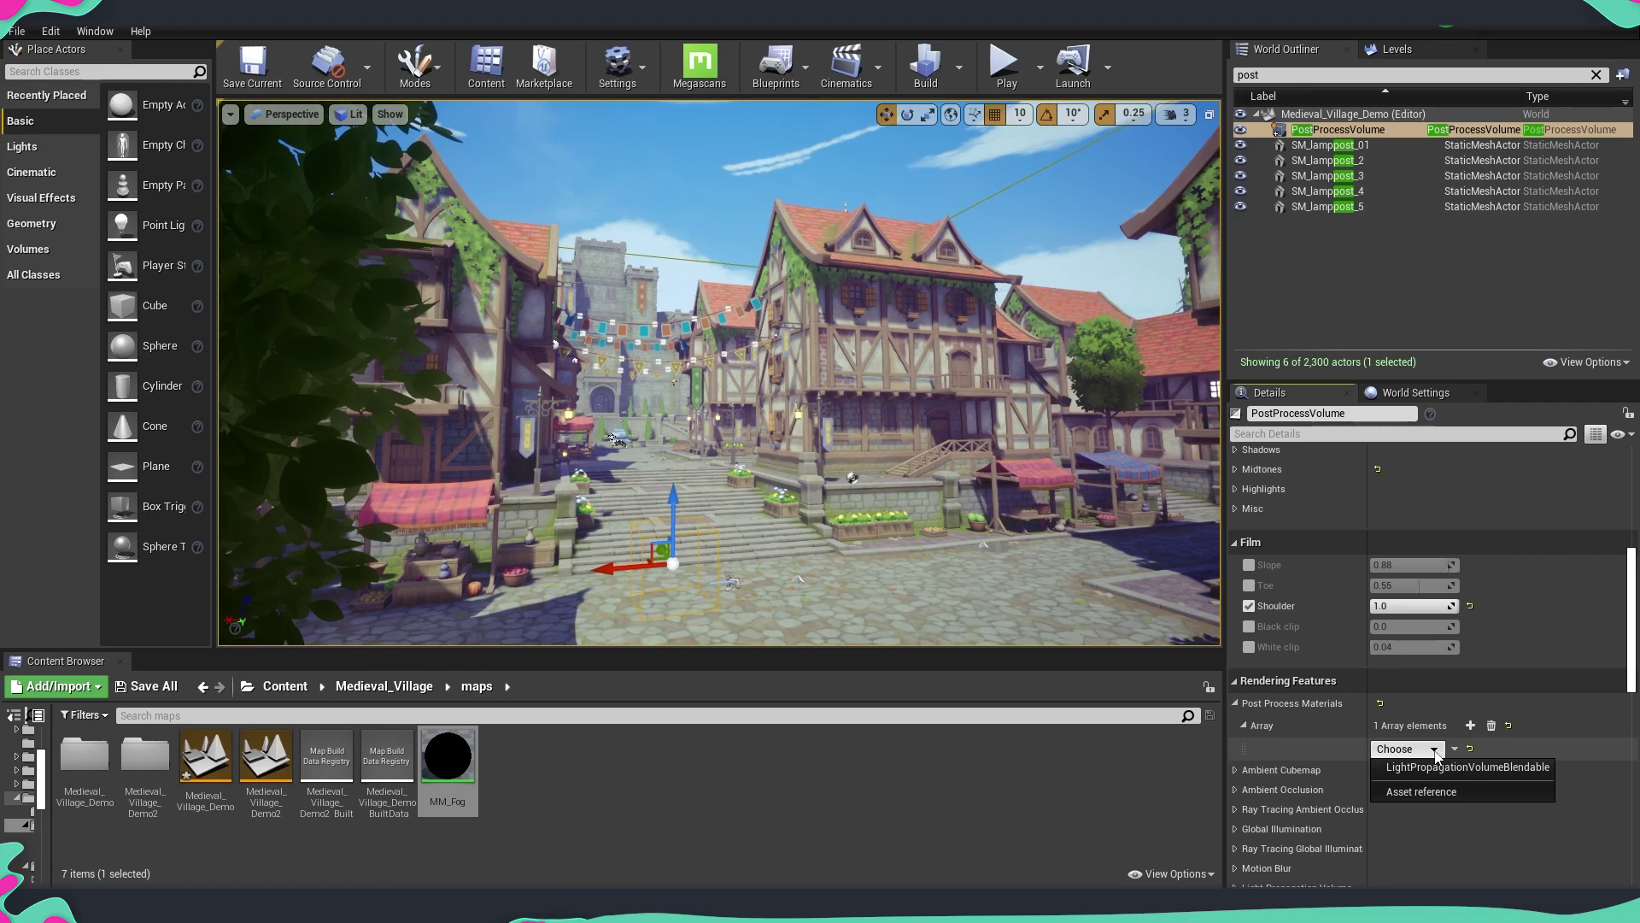
pyautogui.click(1423, 792)
pyautogui.moveTo(447, 758); pyautogui.dragTo(1385, 747)
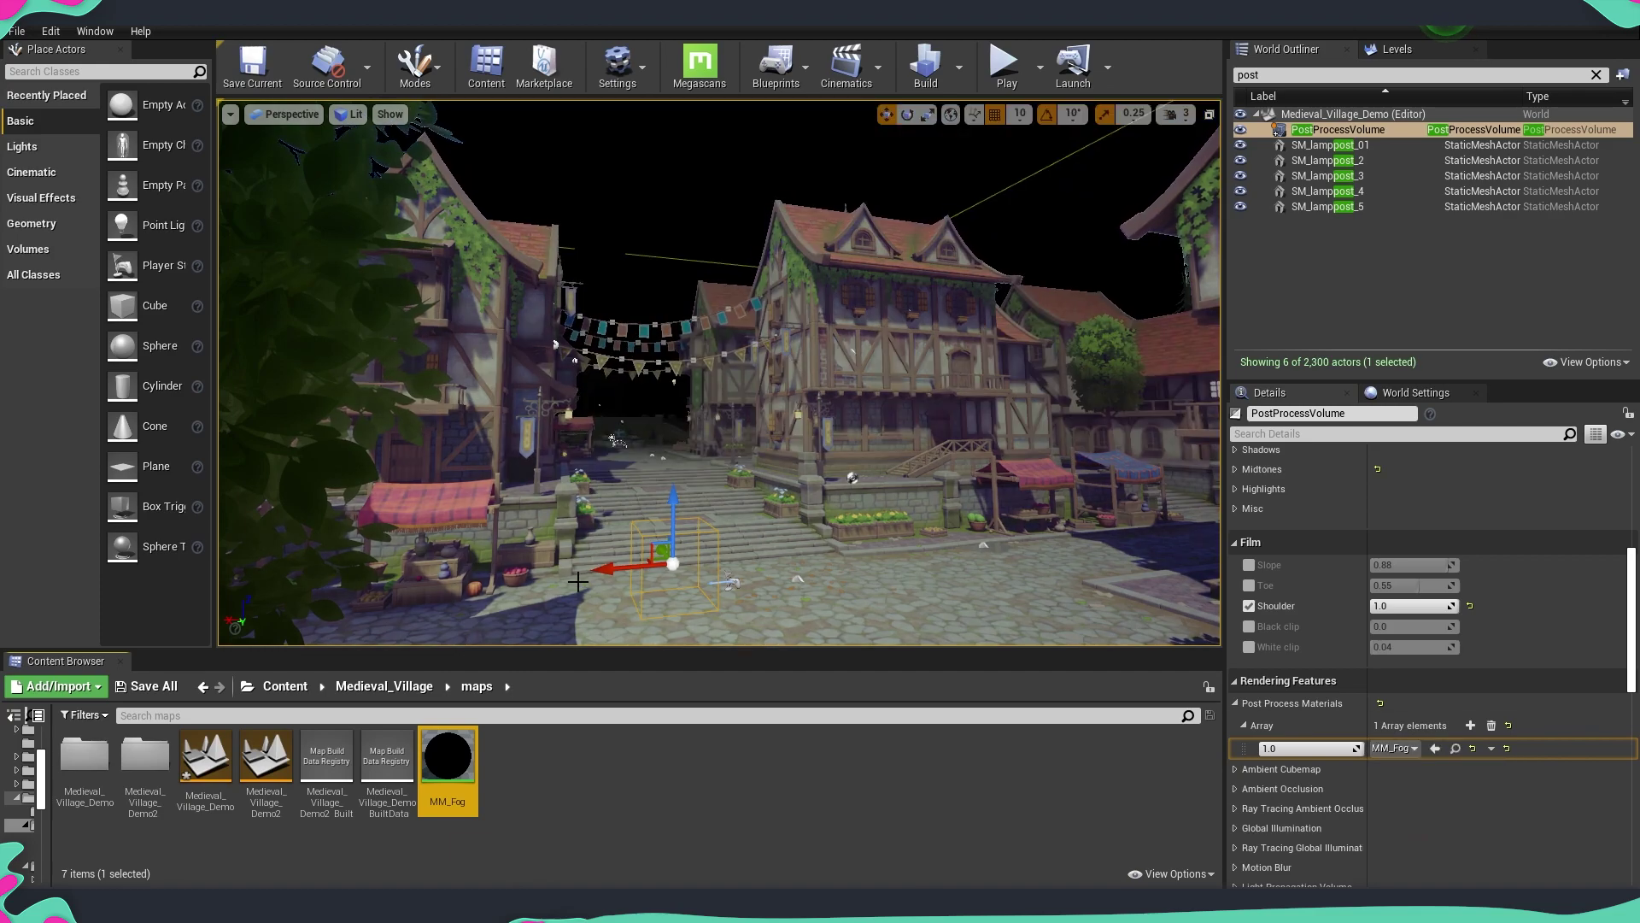
pyautogui.doubleClick(451, 753)
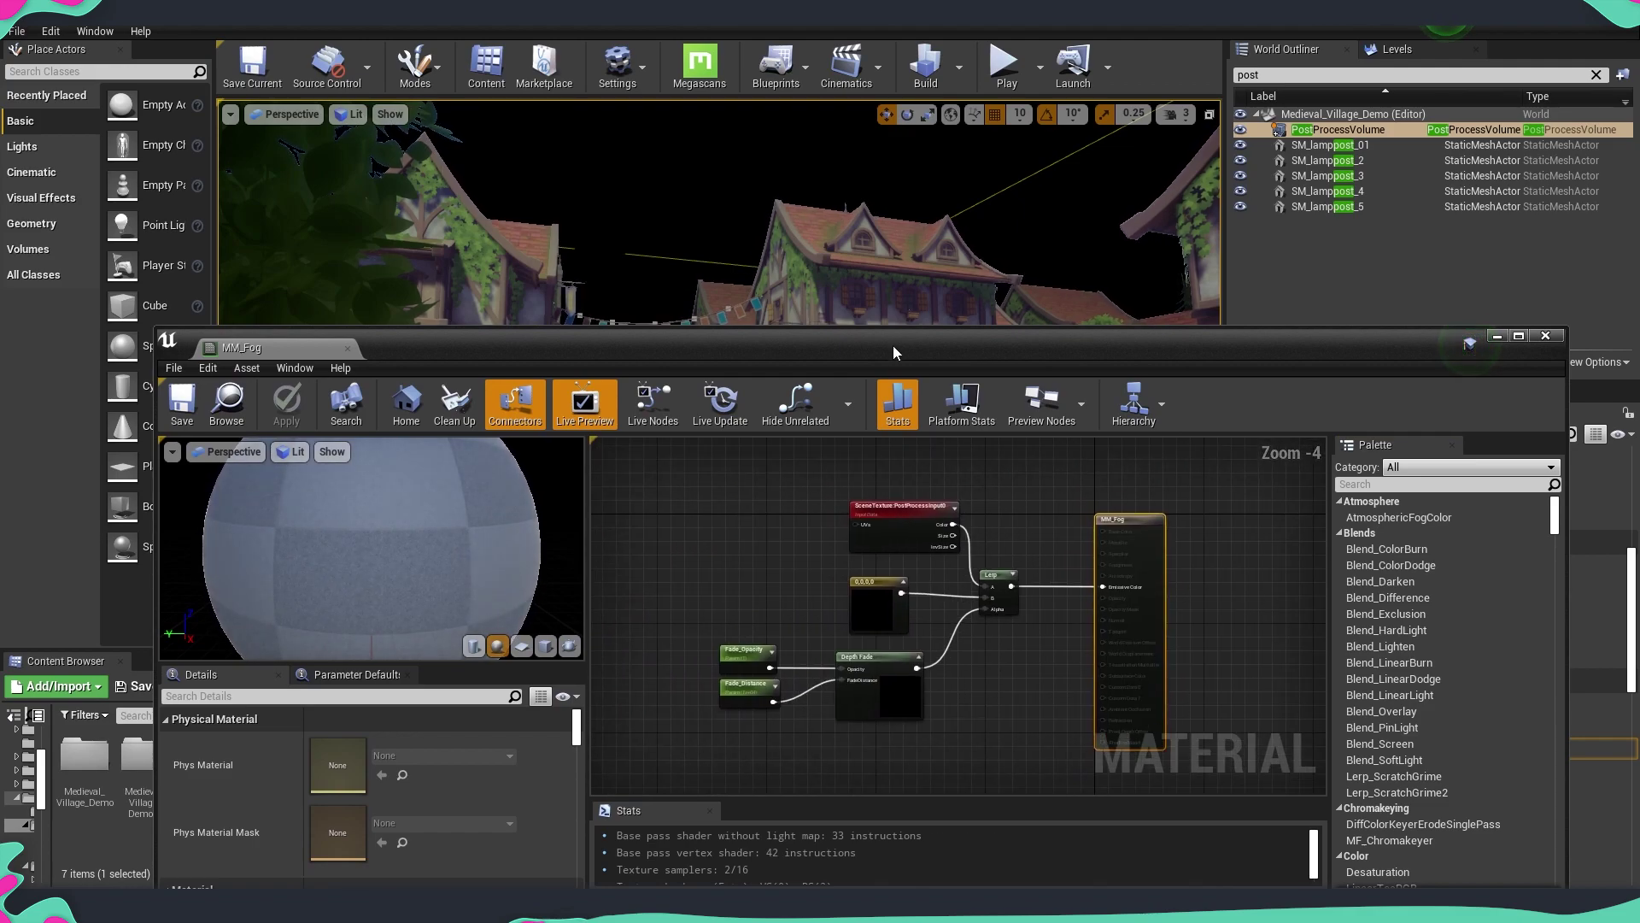
# Change Fade_Opacity's default value to 1.0 and apply MM_Fog.
pyautogui.moveTo(908, 329); pyautogui.dragTo(914, 478)
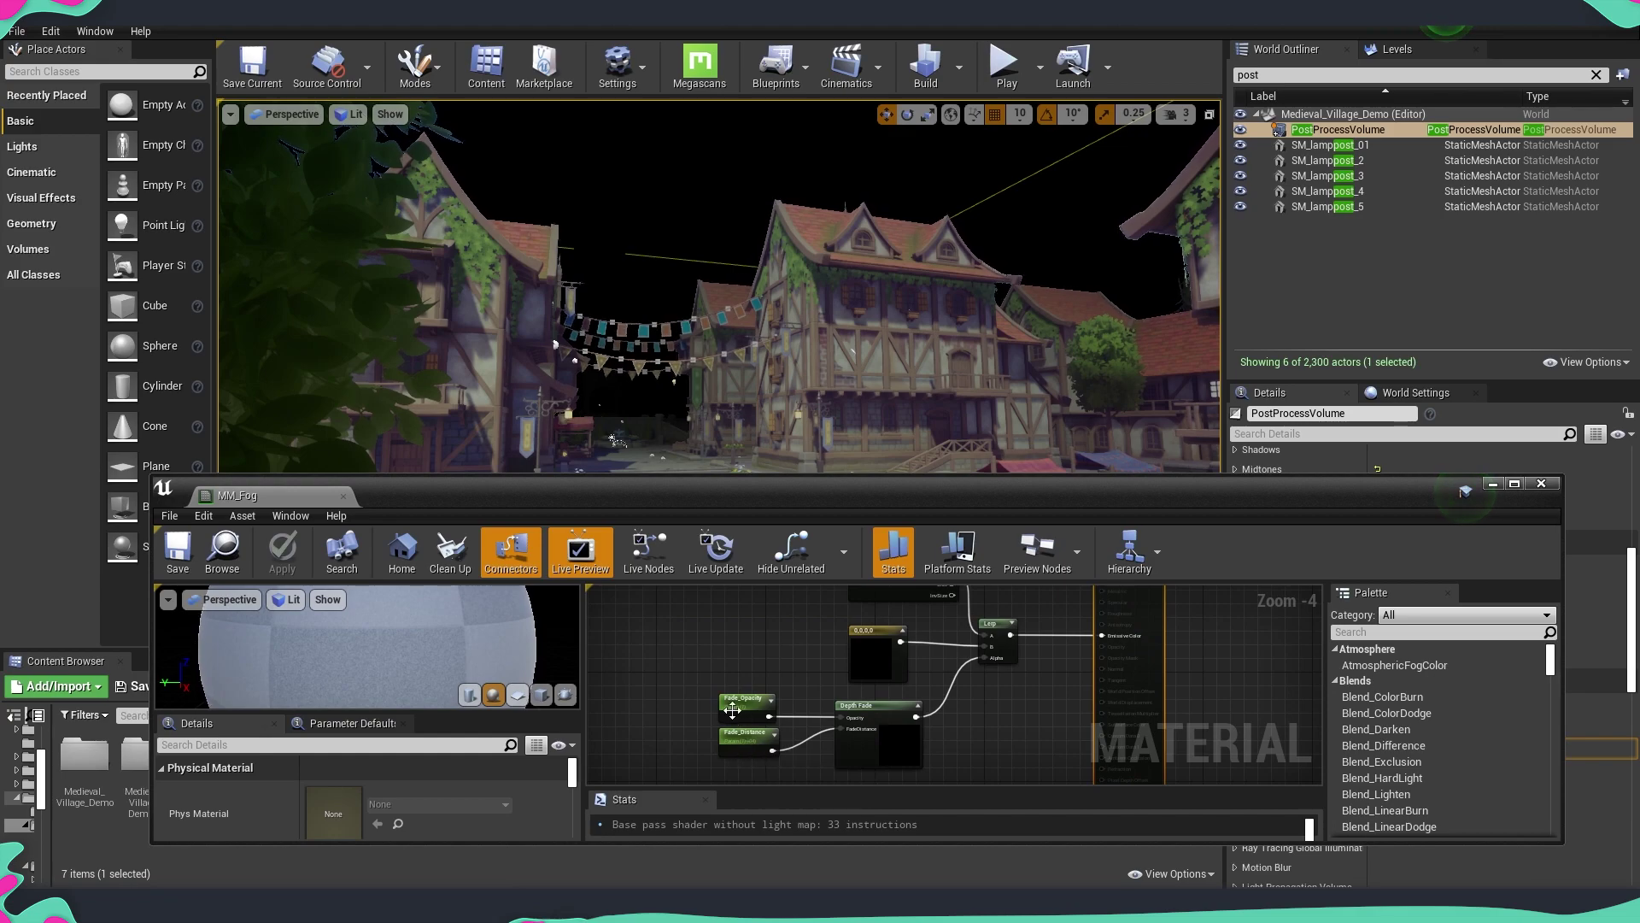
pyautogui.click(732, 708)
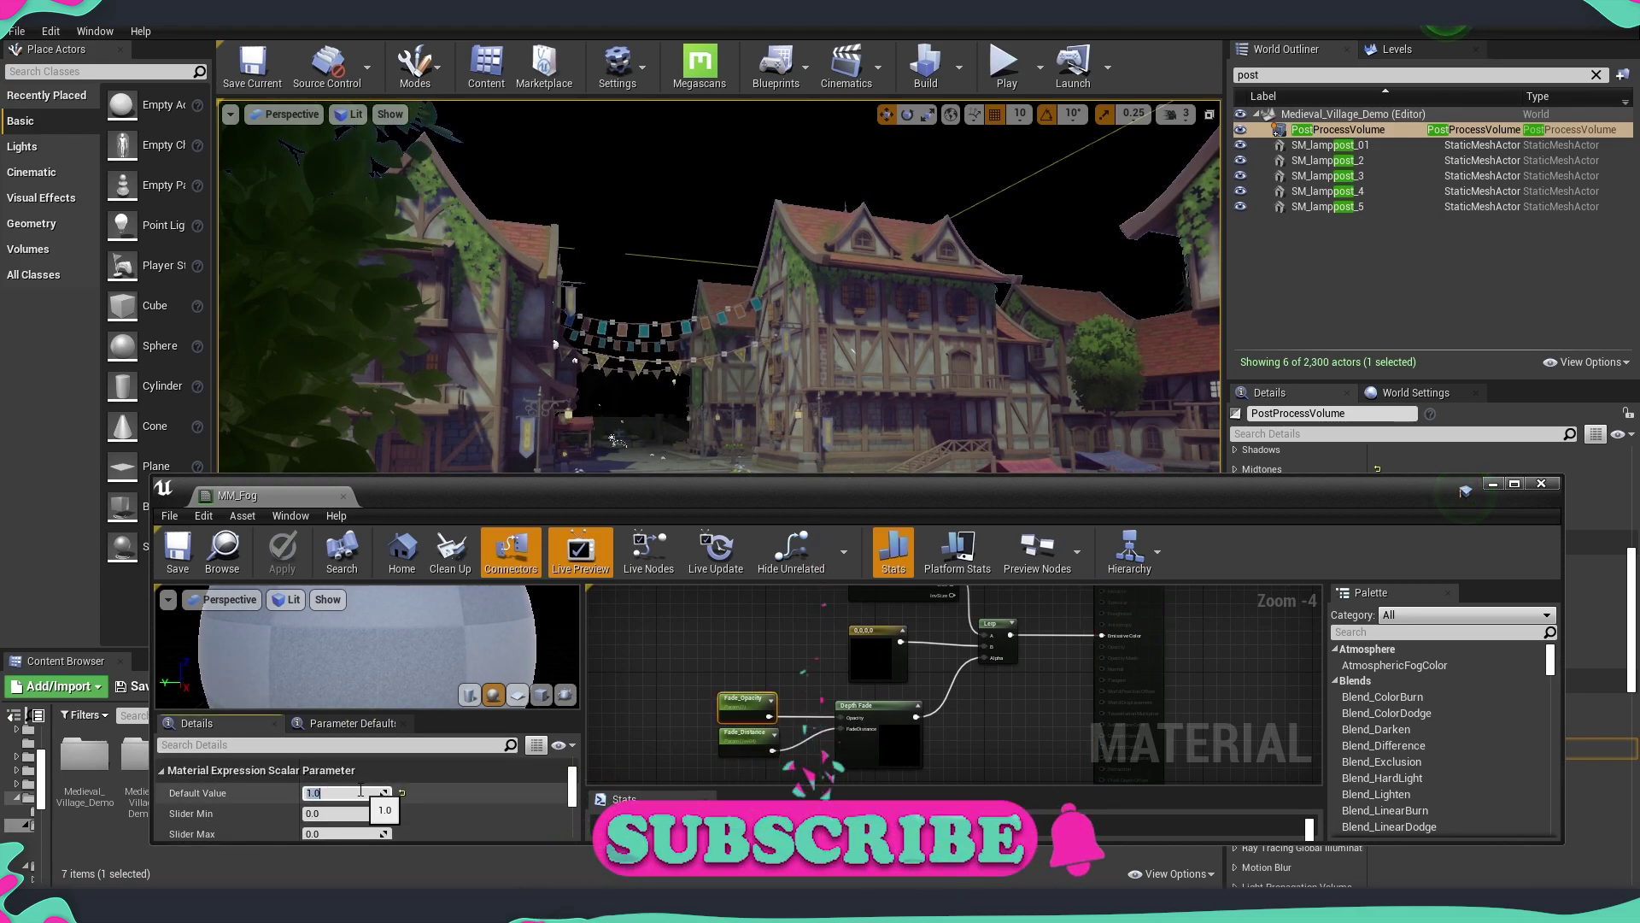
pyautogui.press('Return')
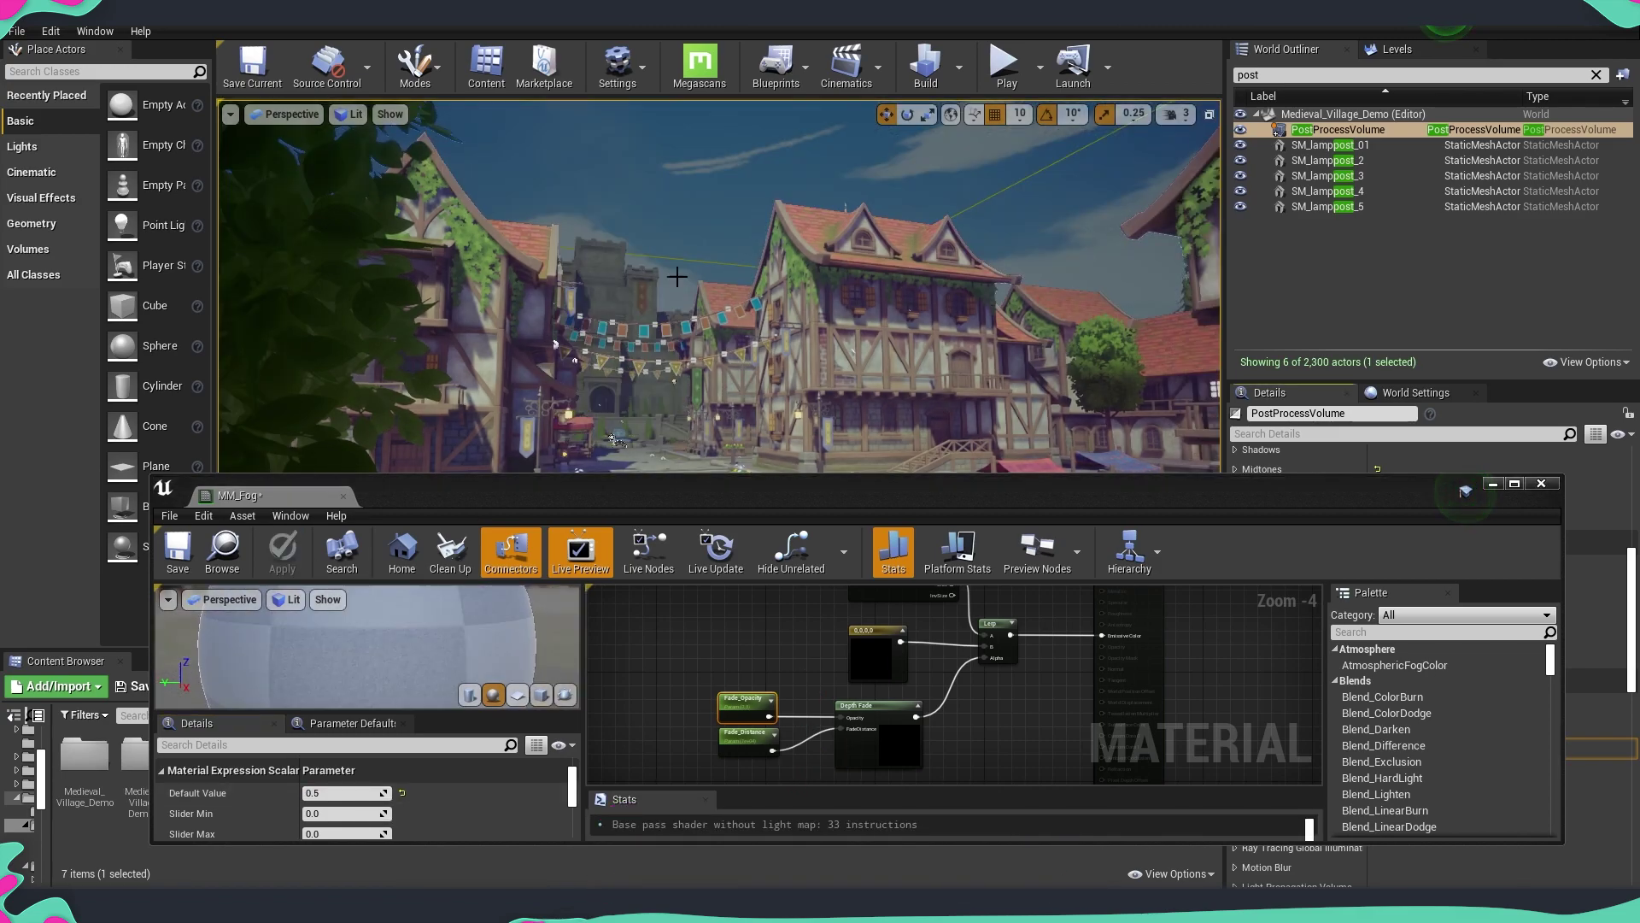
pyautogui.click(338, 793)
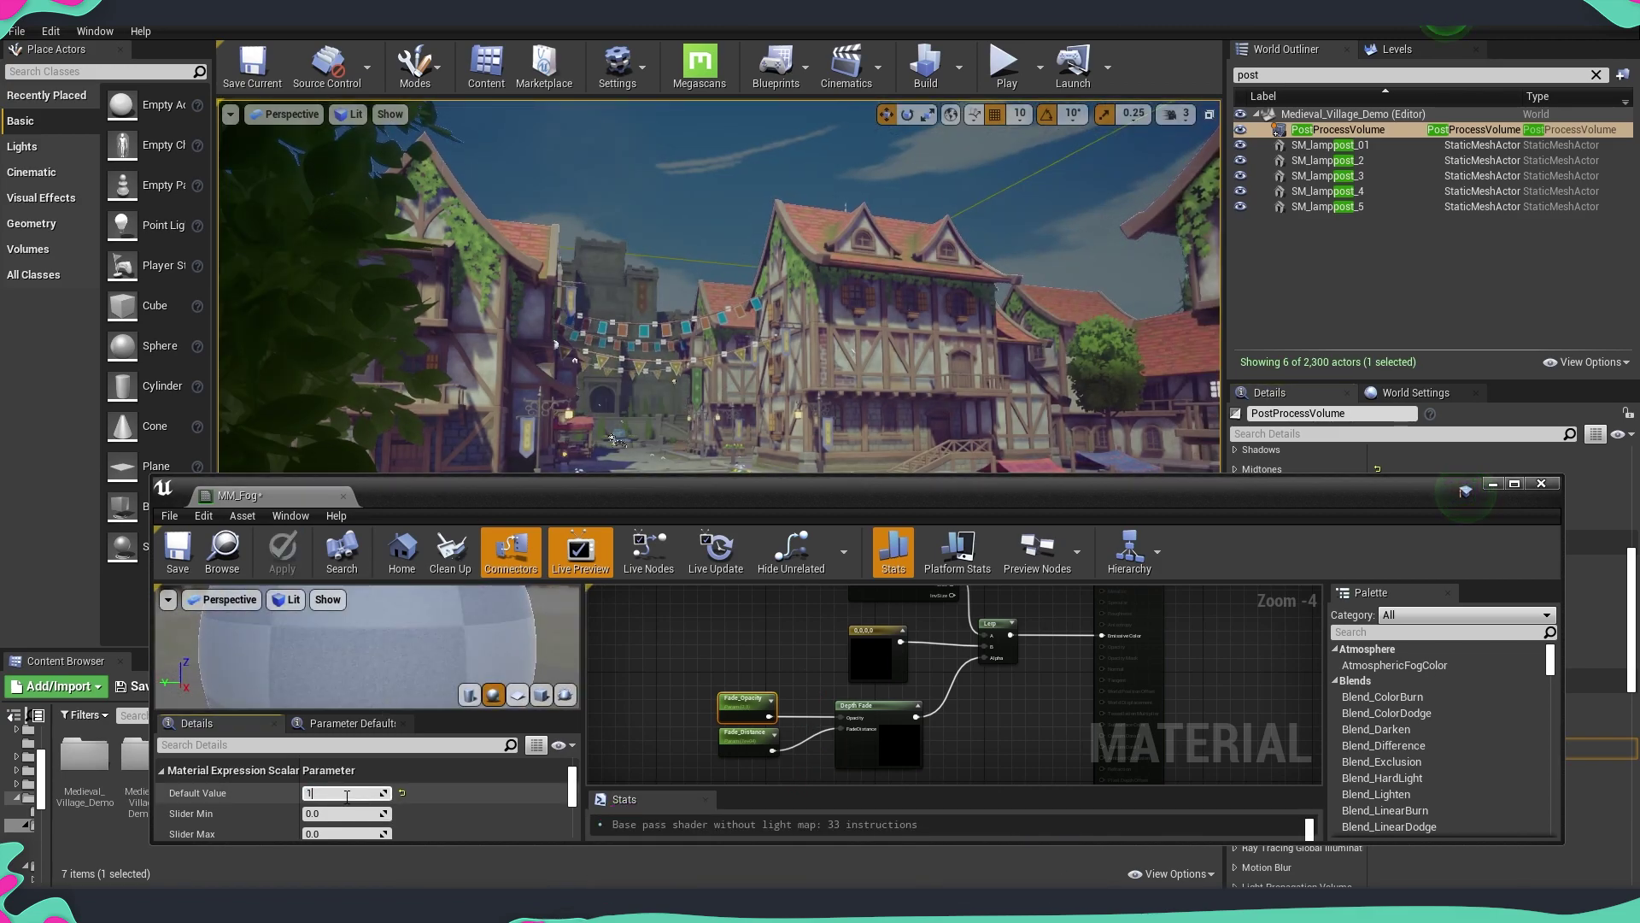
pyautogui.write('1')
pyautogui.press('Return')
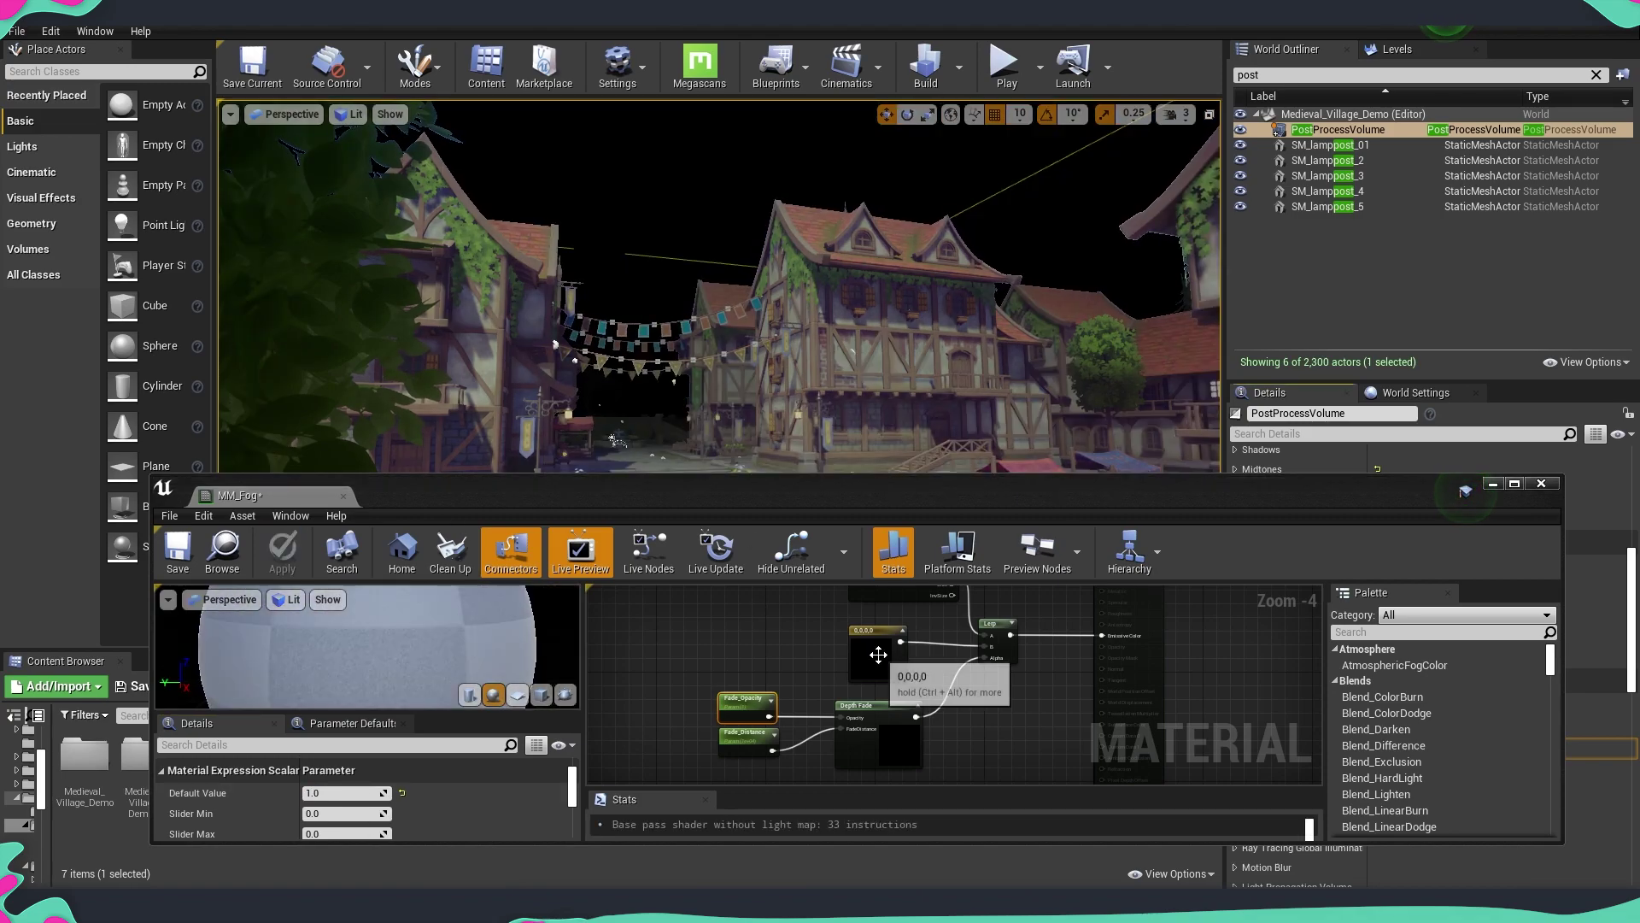
pyautogui.click(878, 653)
# Change the fog constant's colour to pale blue and apply it.
pyautogui.click(479, 761)
pyautogui.moveTo(734, 651); pyautogui.dragTo(739, 475)
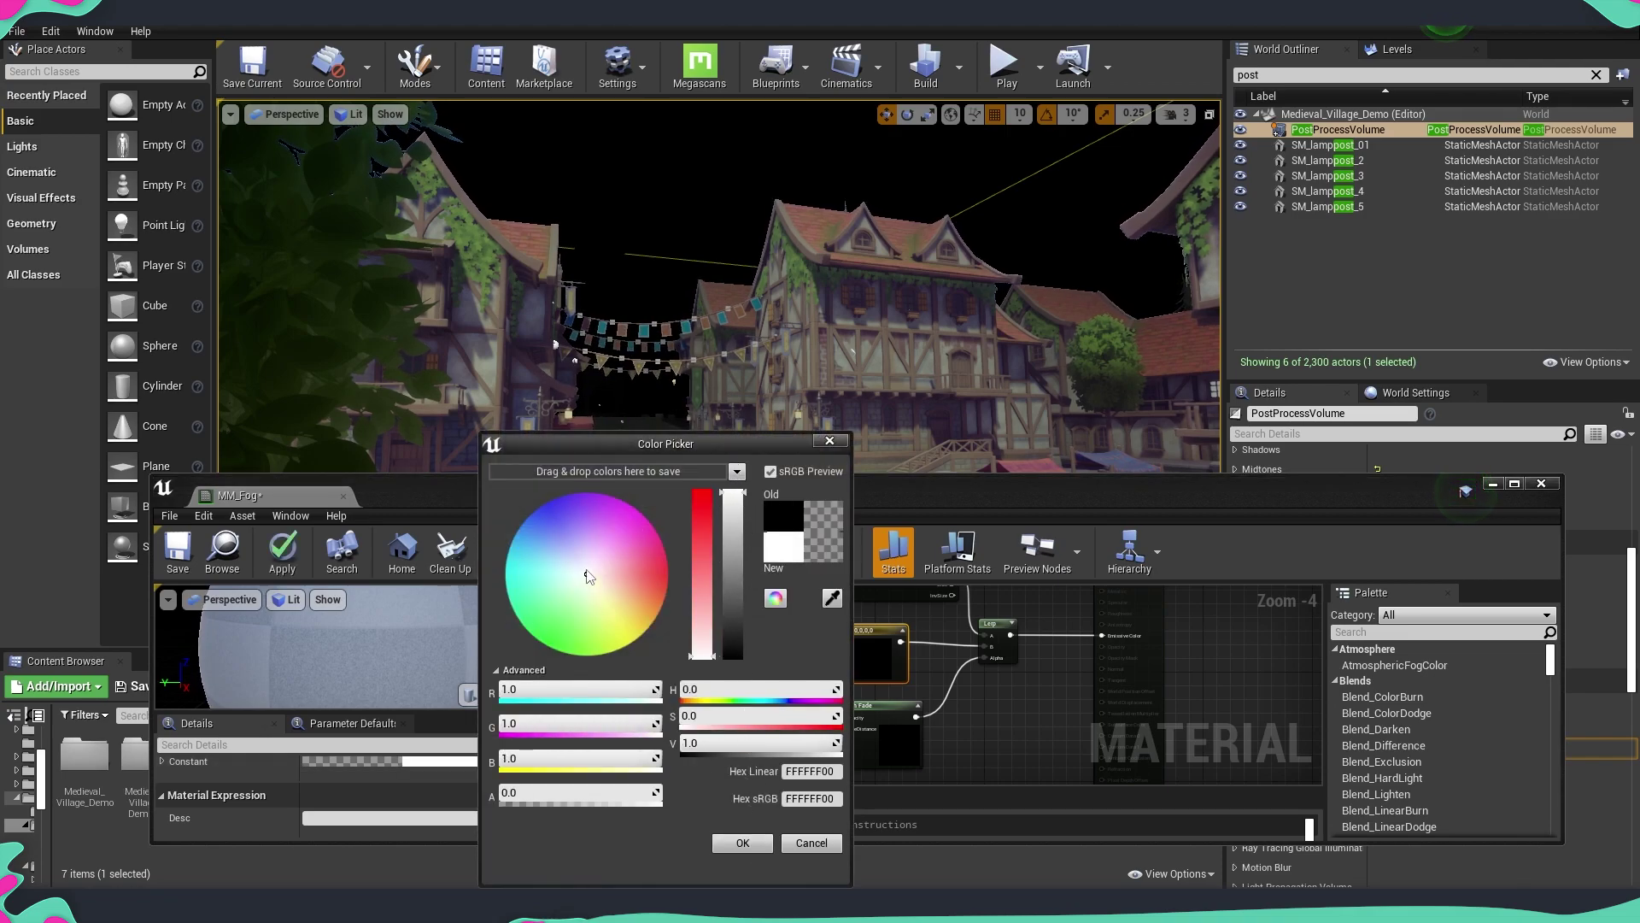
pyautogui.moveTo(586, 573); pyautogui.dragTo(577, 570)
pyautogui.click(743, 842)
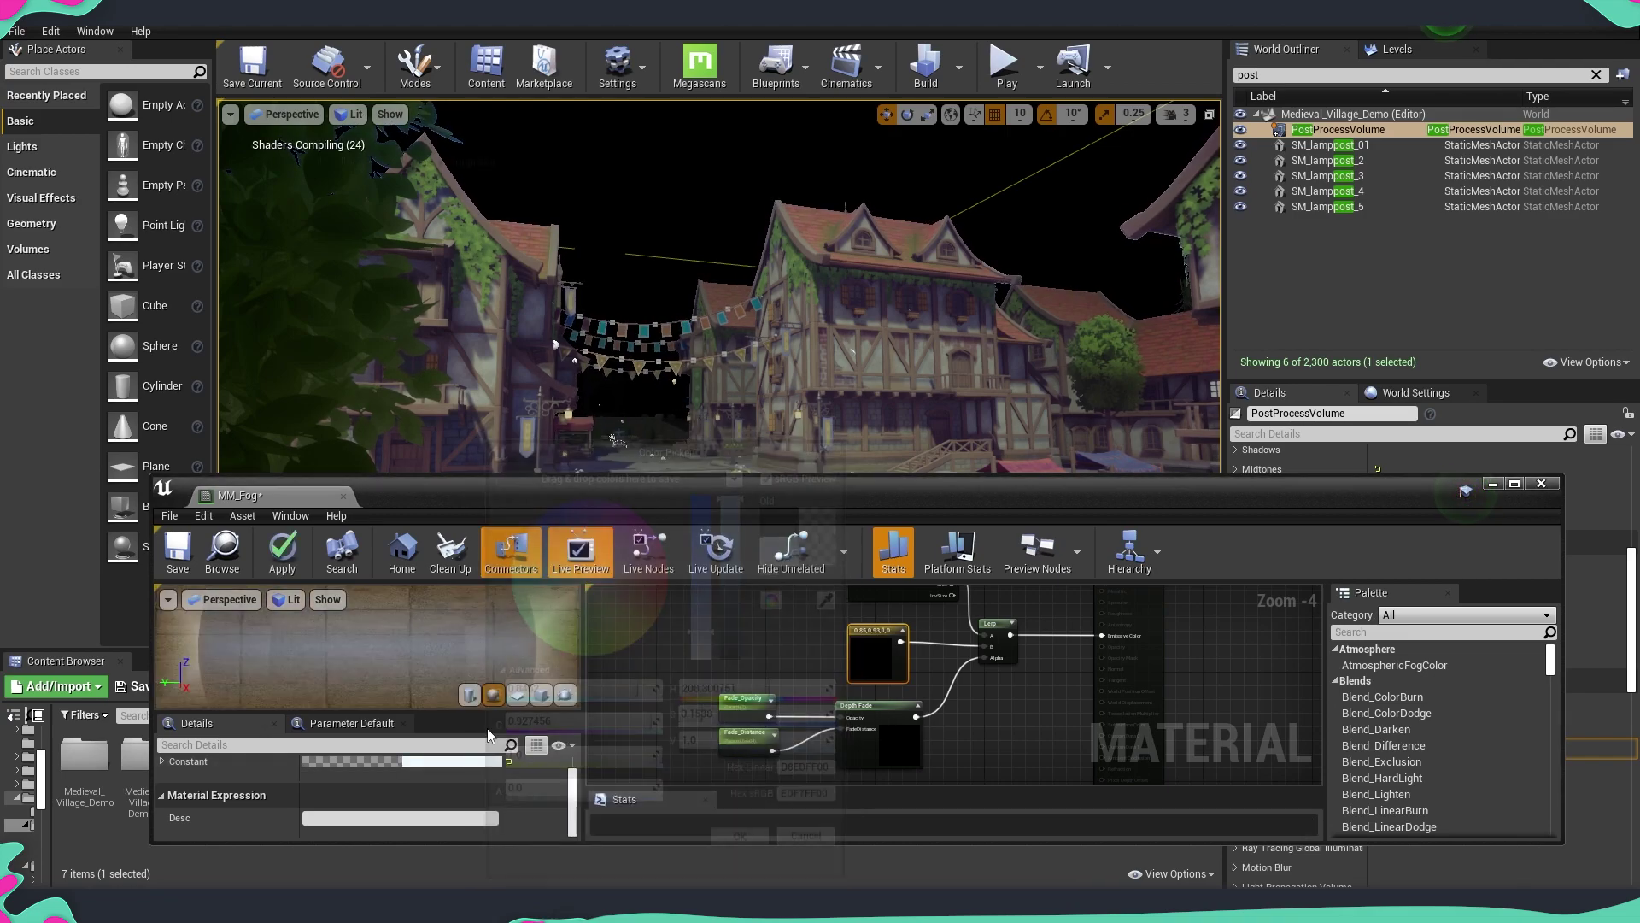
pyautogui.click(282, 551)
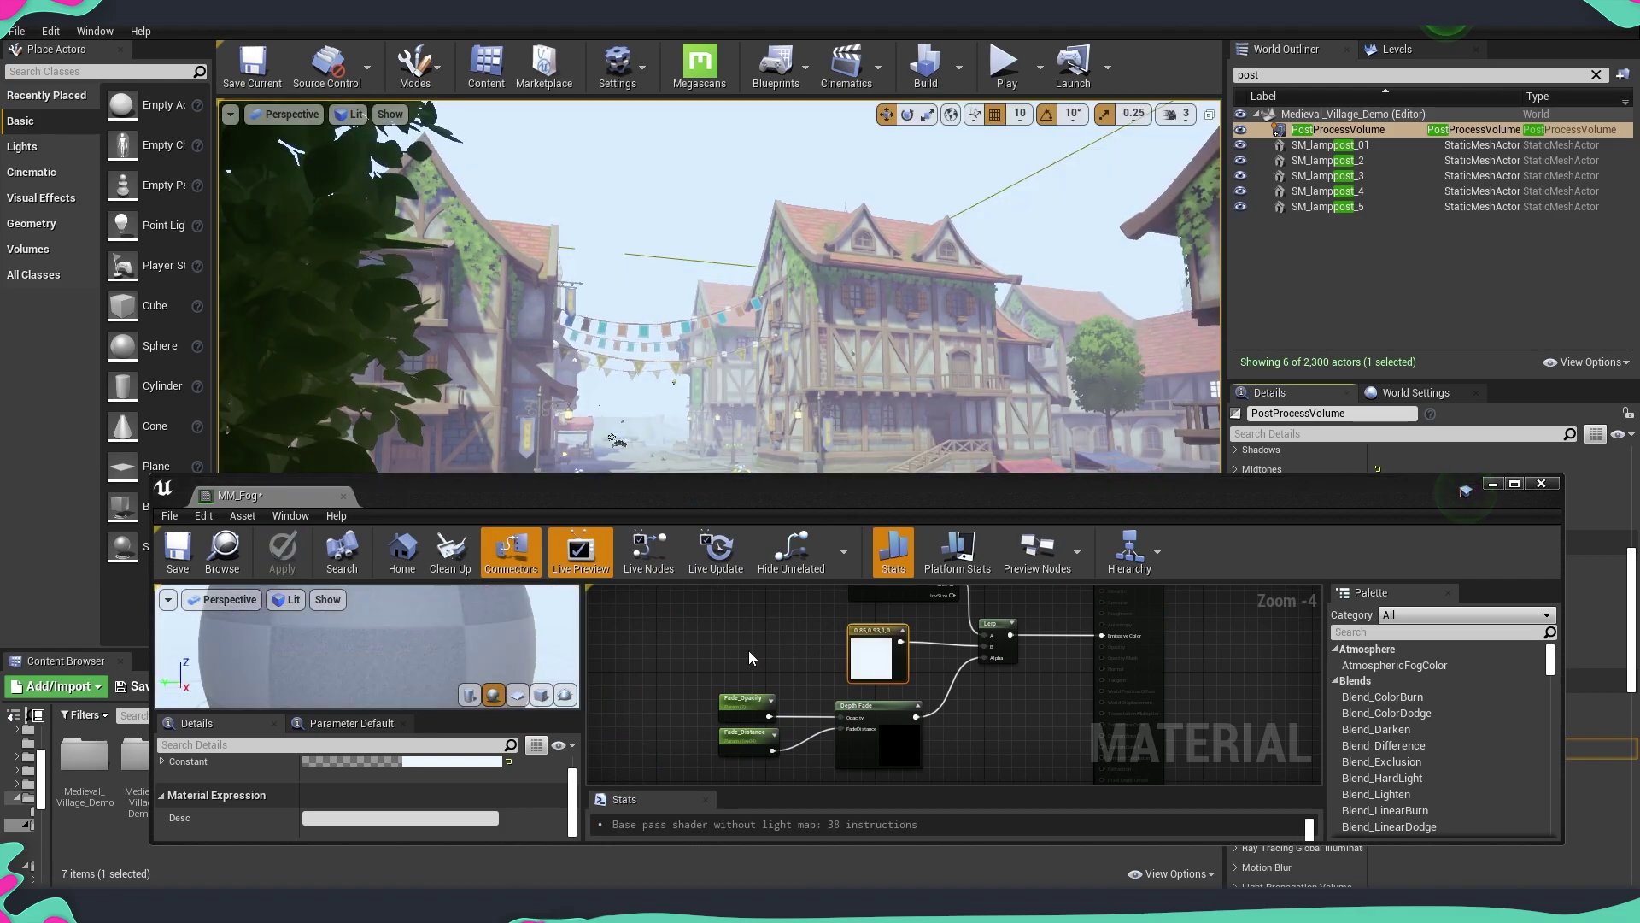
# Set Fade_Distance's default value to 15000 and apply it.
pyautogui.click(748, 738)
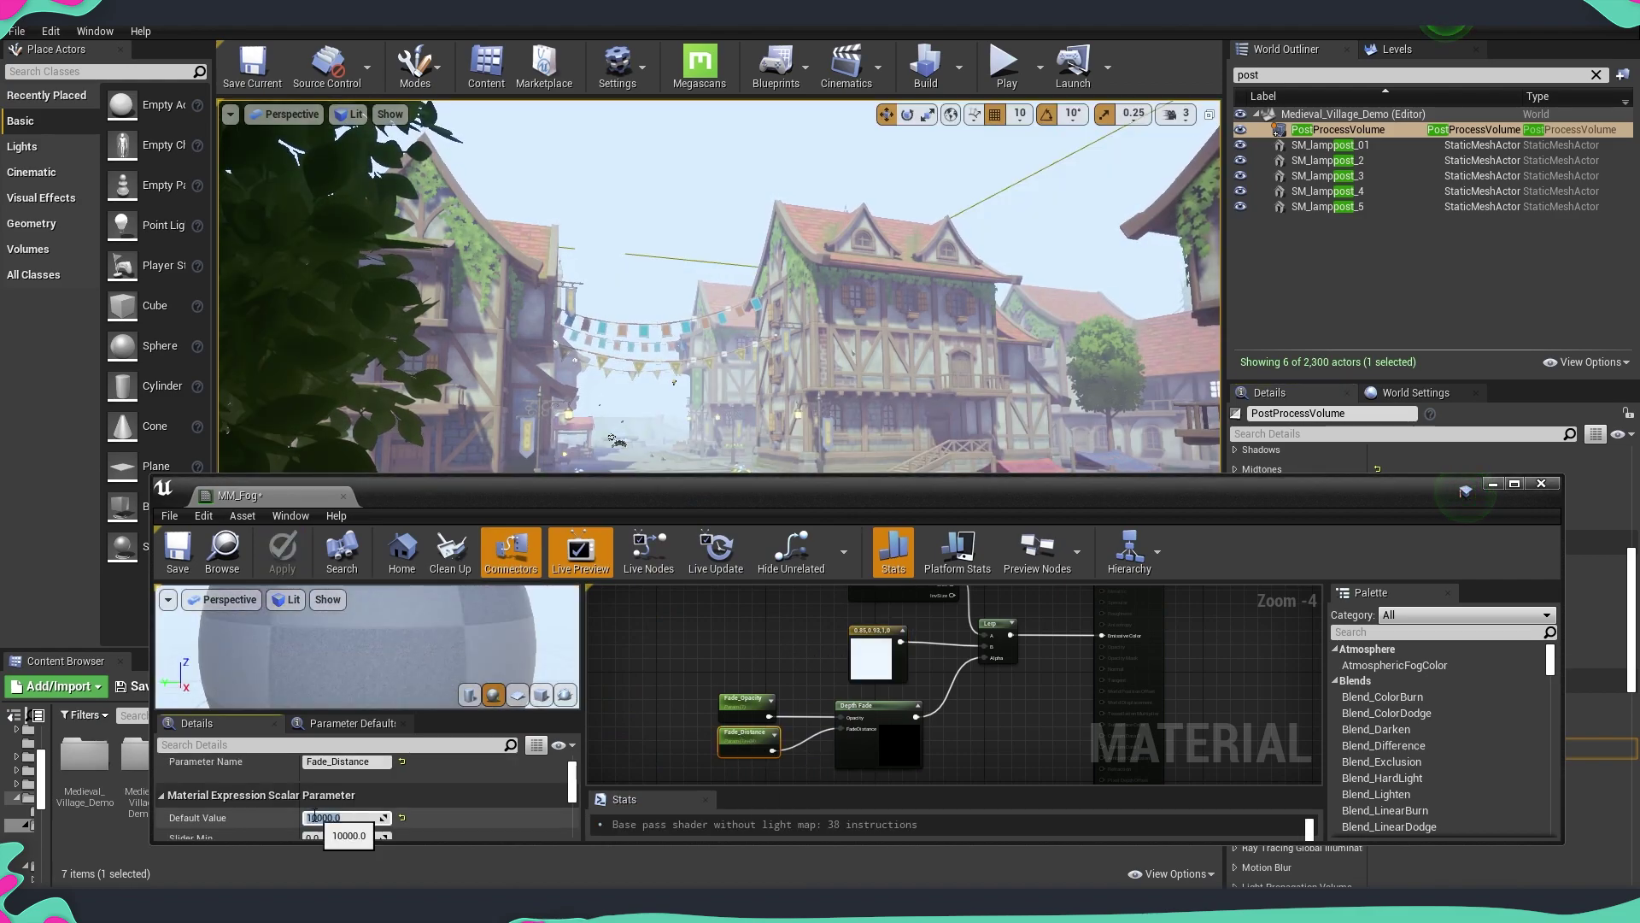
pyautogui.press('Return')
pyautogui.click(281, 551)
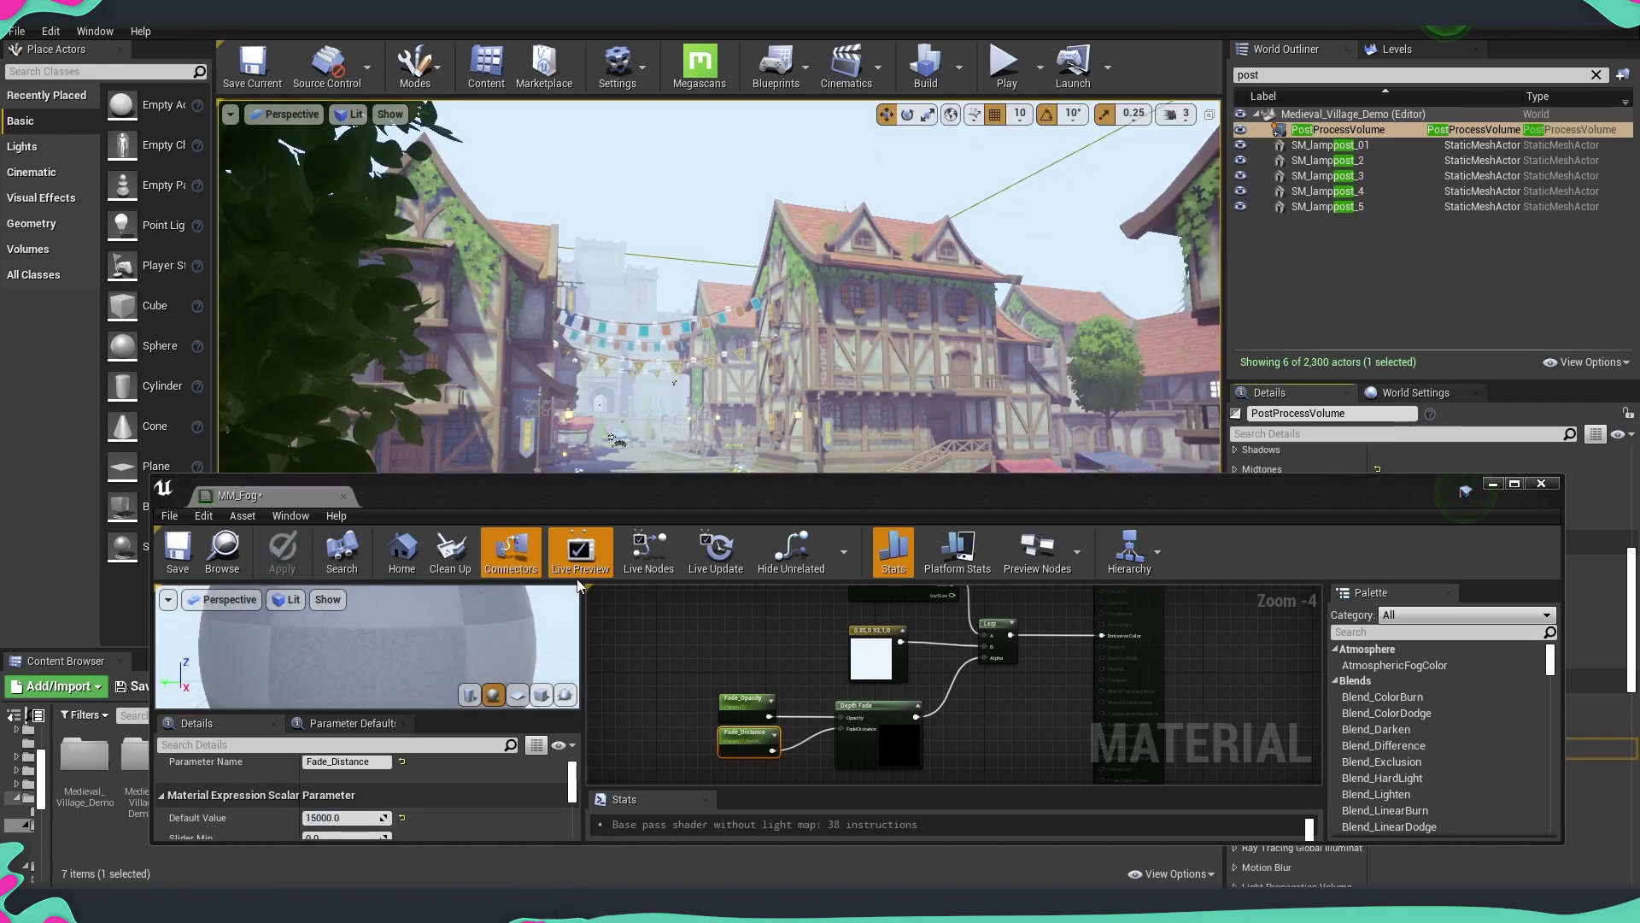
# Save MM_Fog, close its editor and deselect the PostProcessVolume.
pyautogui.click(179, 553)
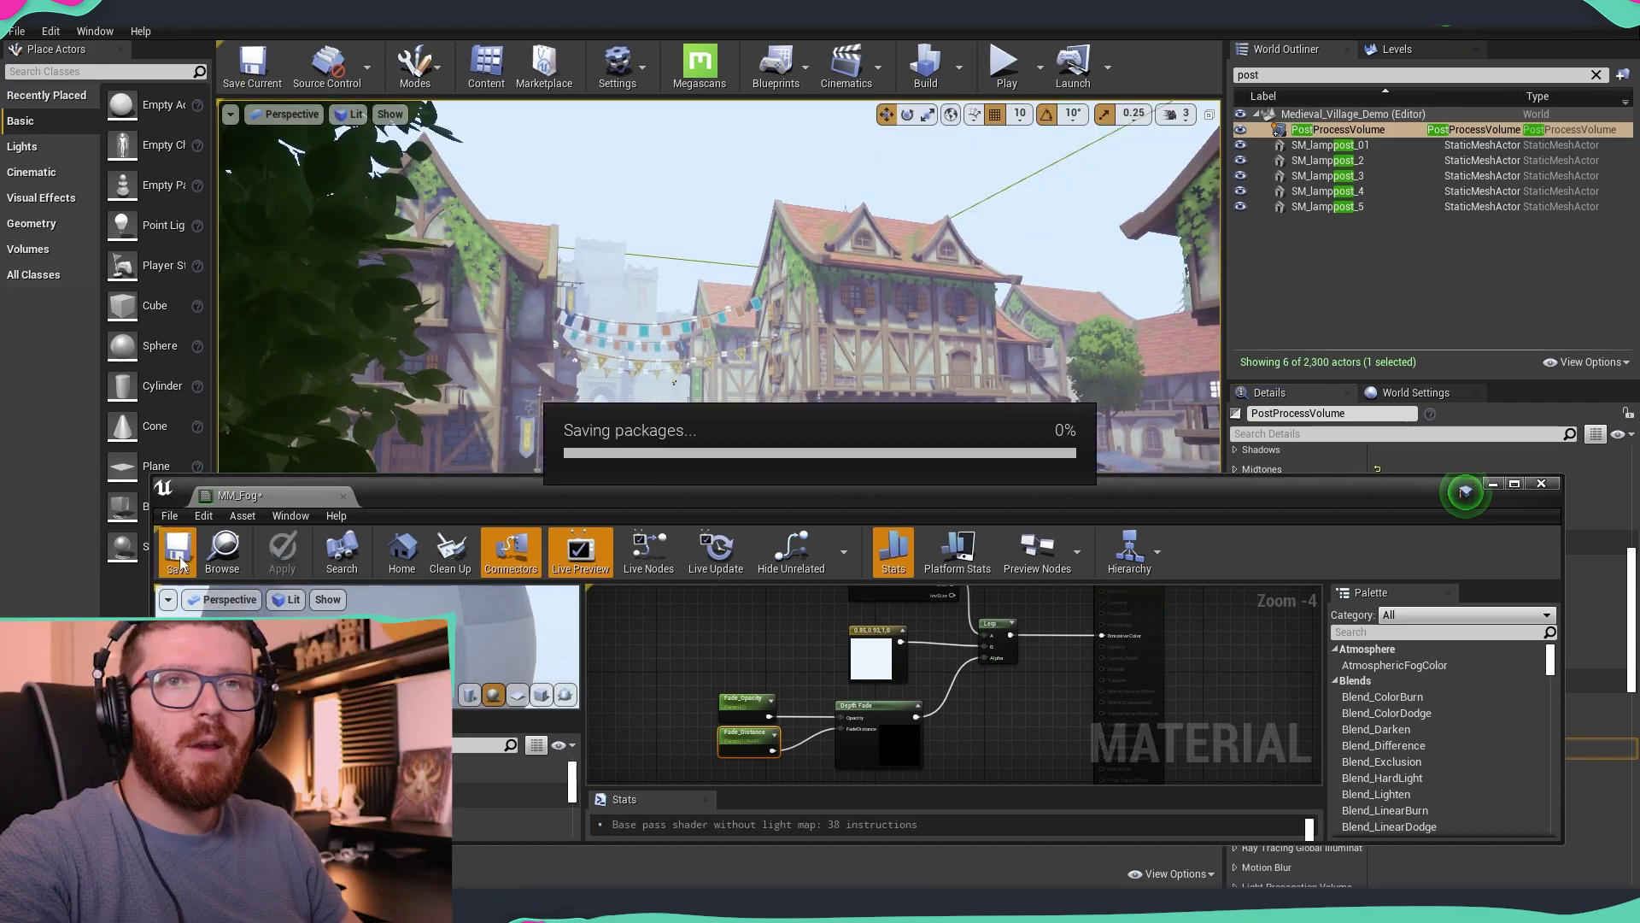
pyautogui.click(342, 495)
pyautogui.press('Escape')
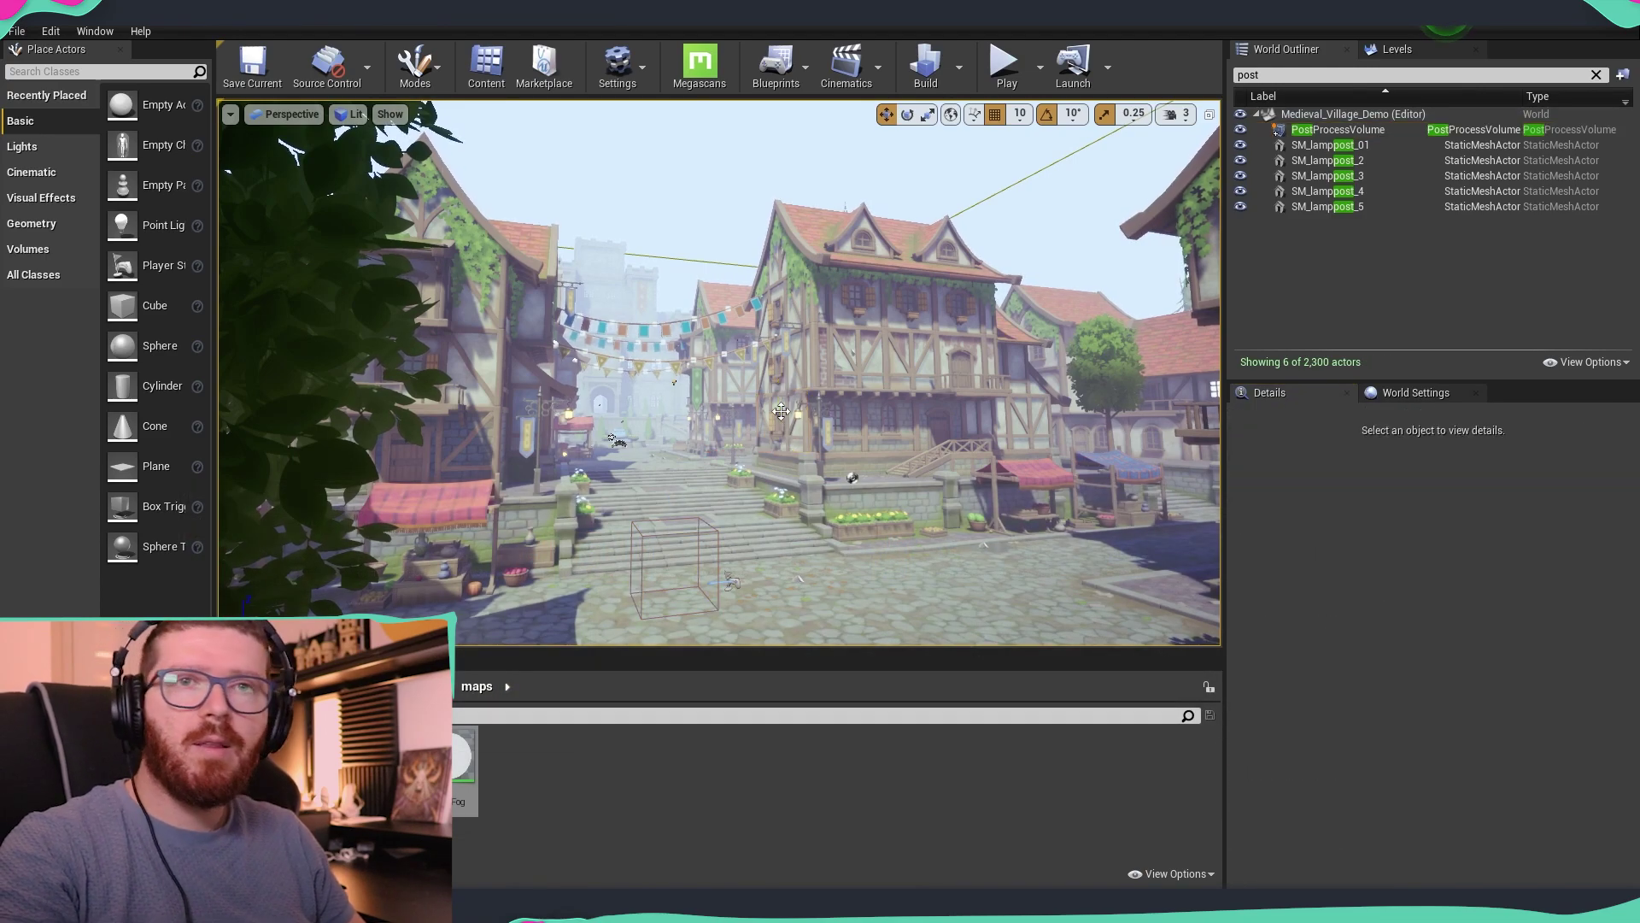